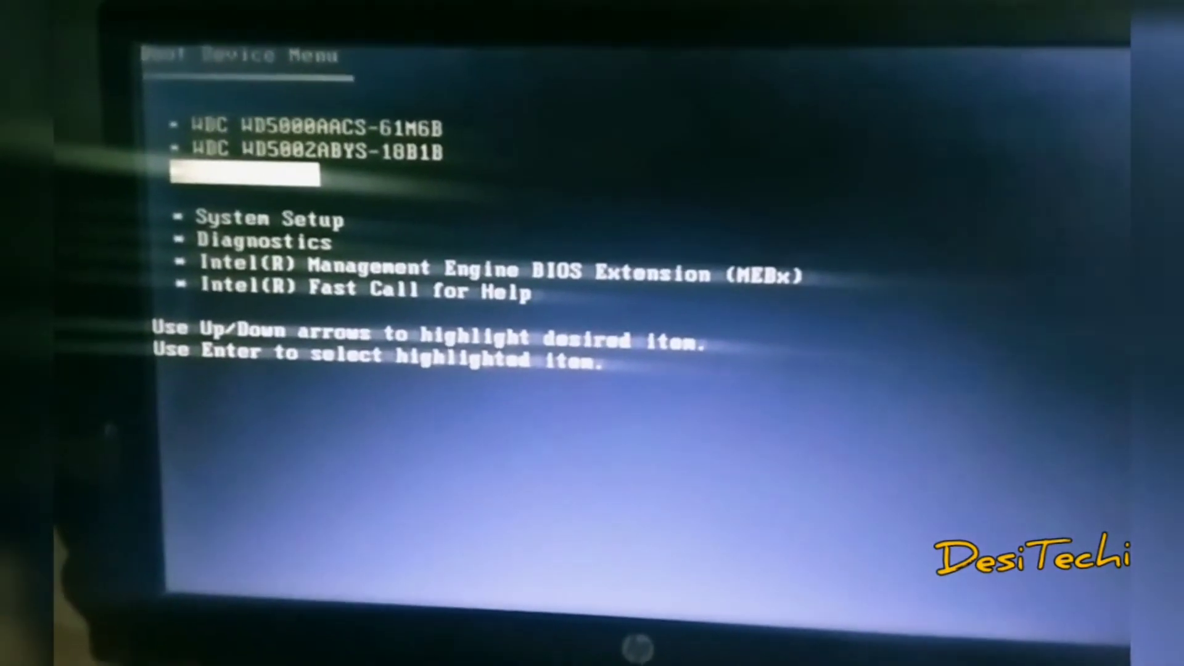
Boot from the USB installation media, continuing past the low-battery warning
key(Return)
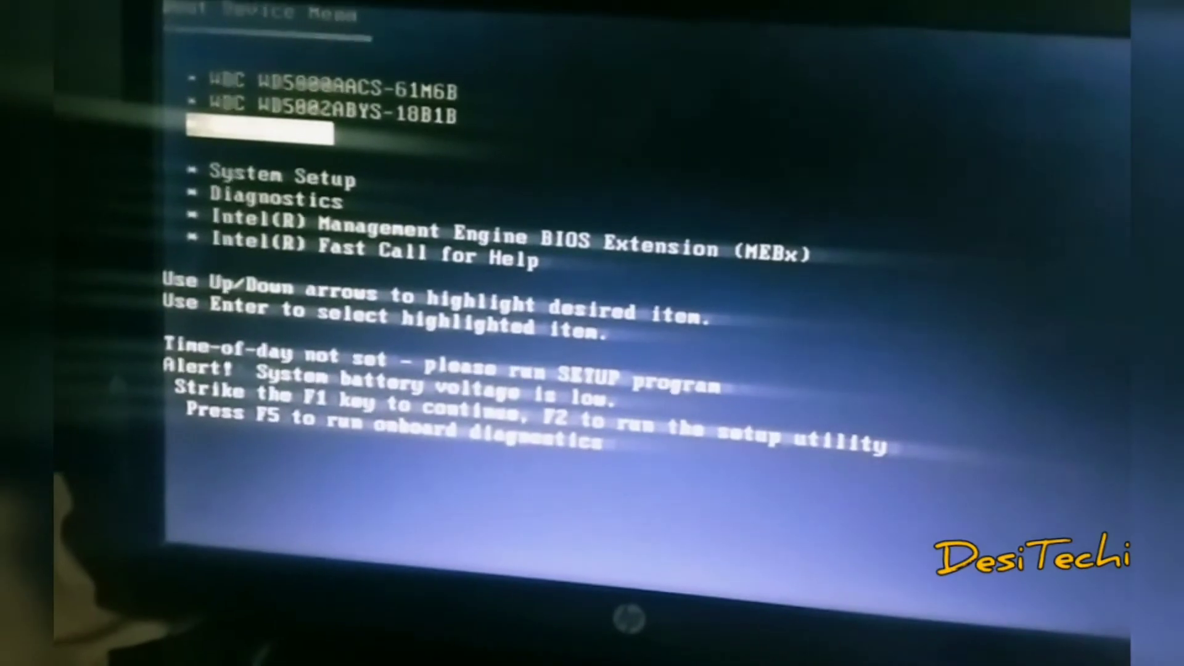
key(Return)
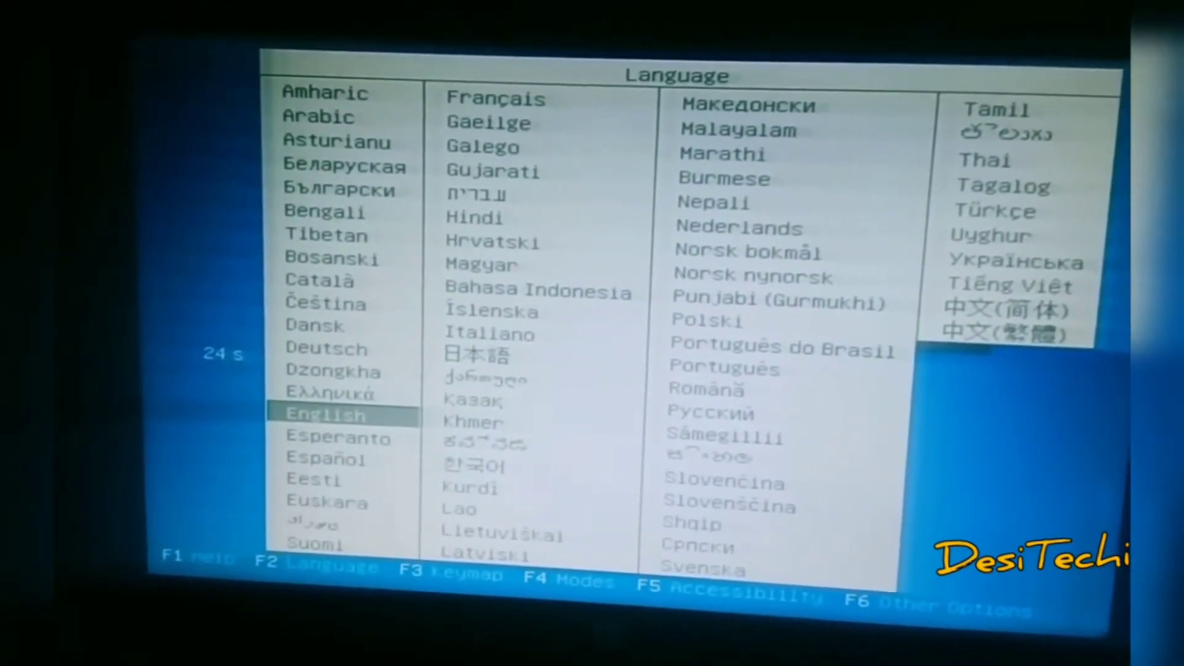
Accept English as the boot language and start the live Lubuntu session
key(Return)
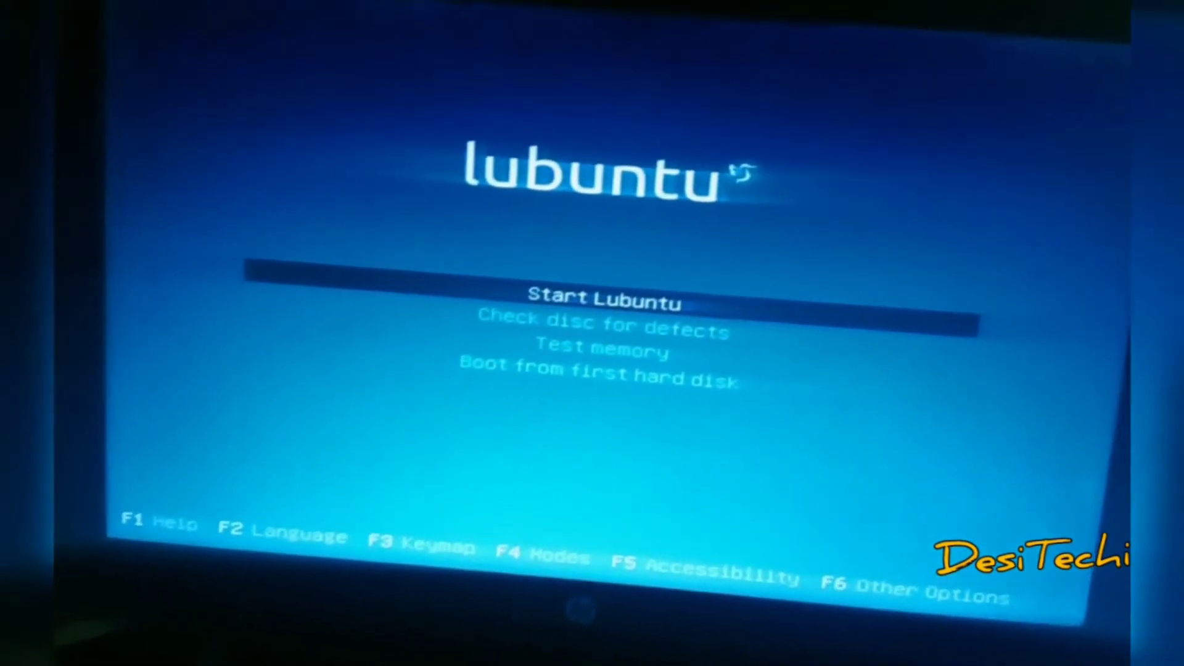
key(Return)
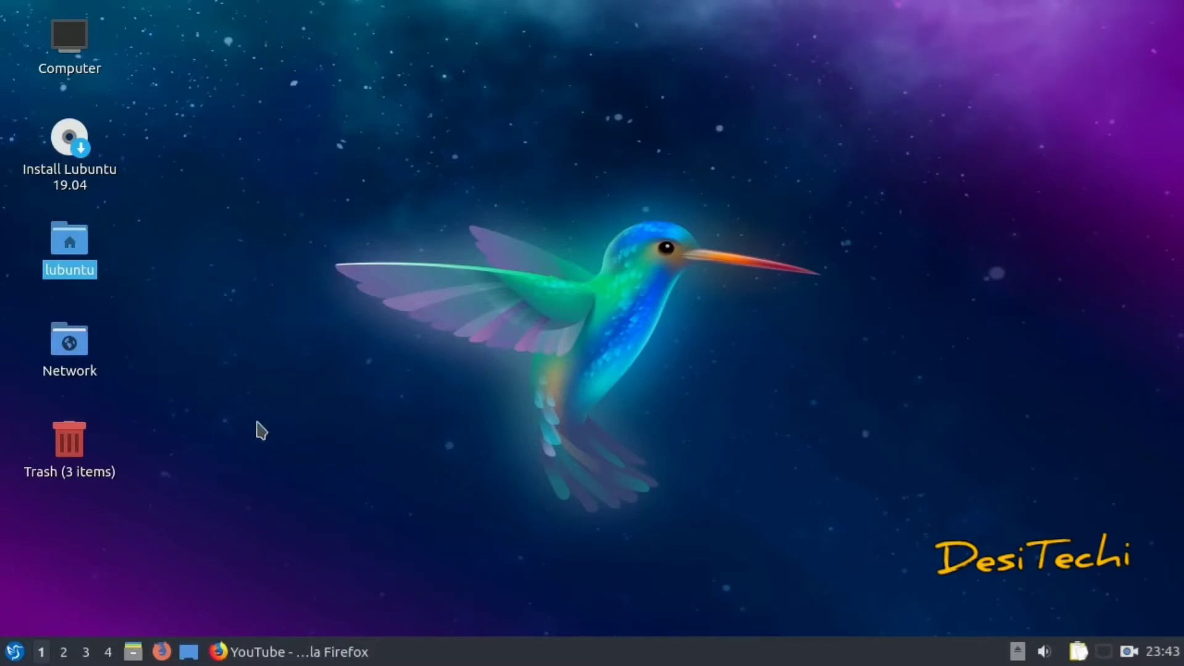
double_click(87, 254)
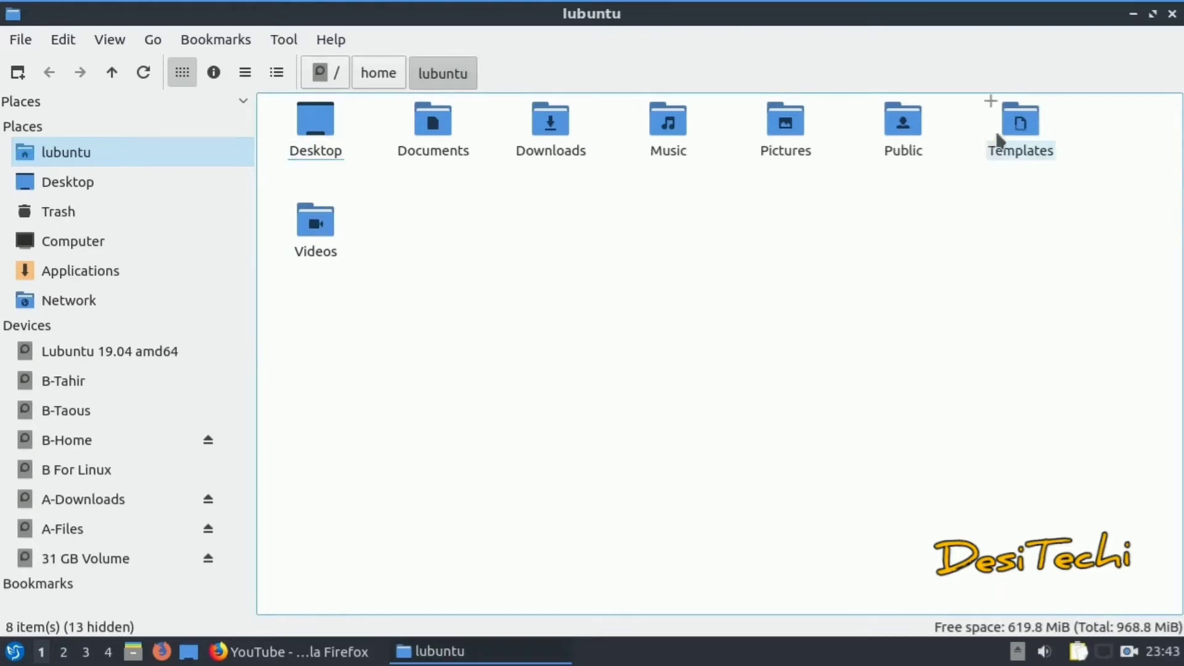
click(1011, 123)
double_click(902, 121)
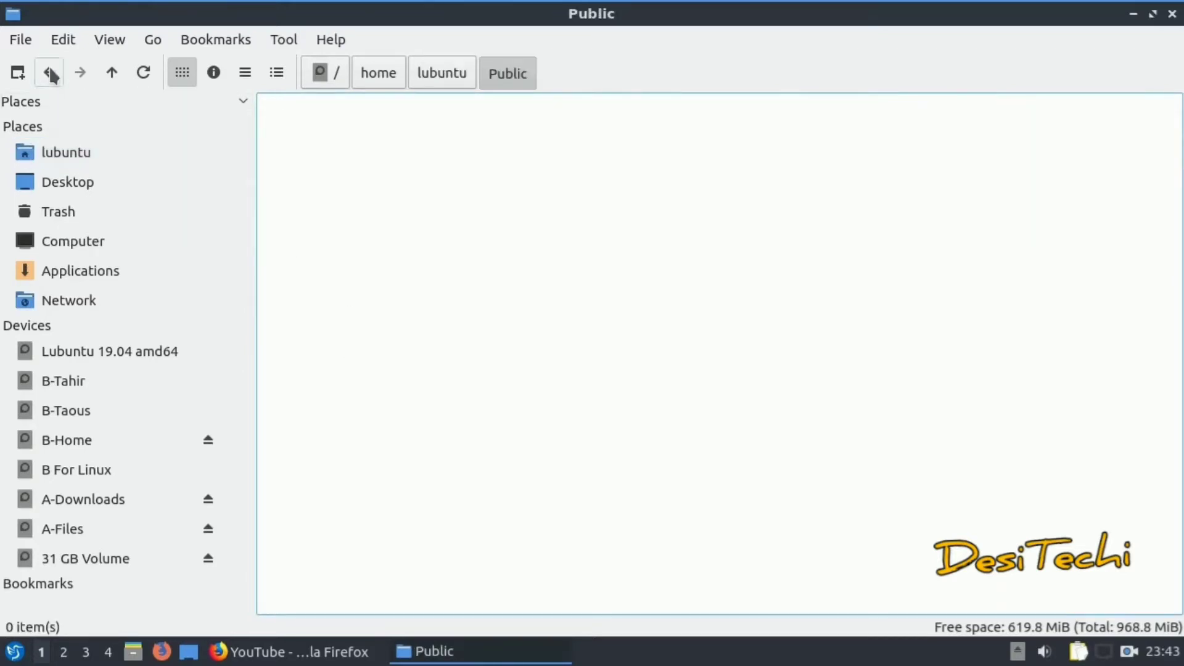
click(49, 72)
double_click(668, 150)
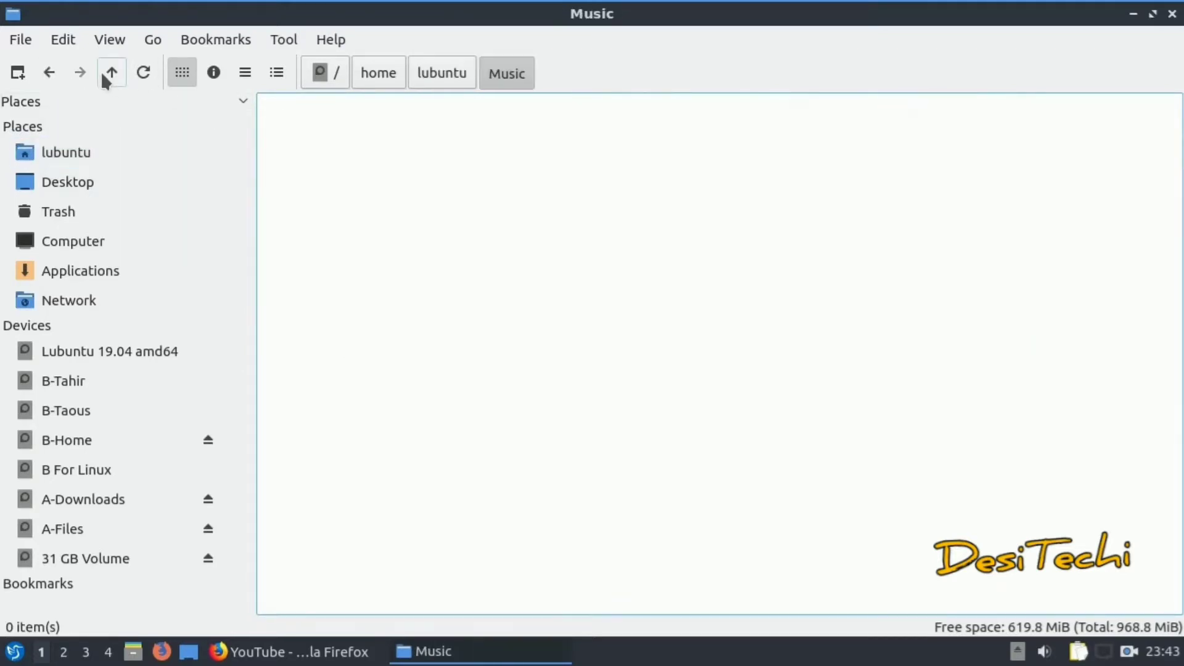
click(49, 72)
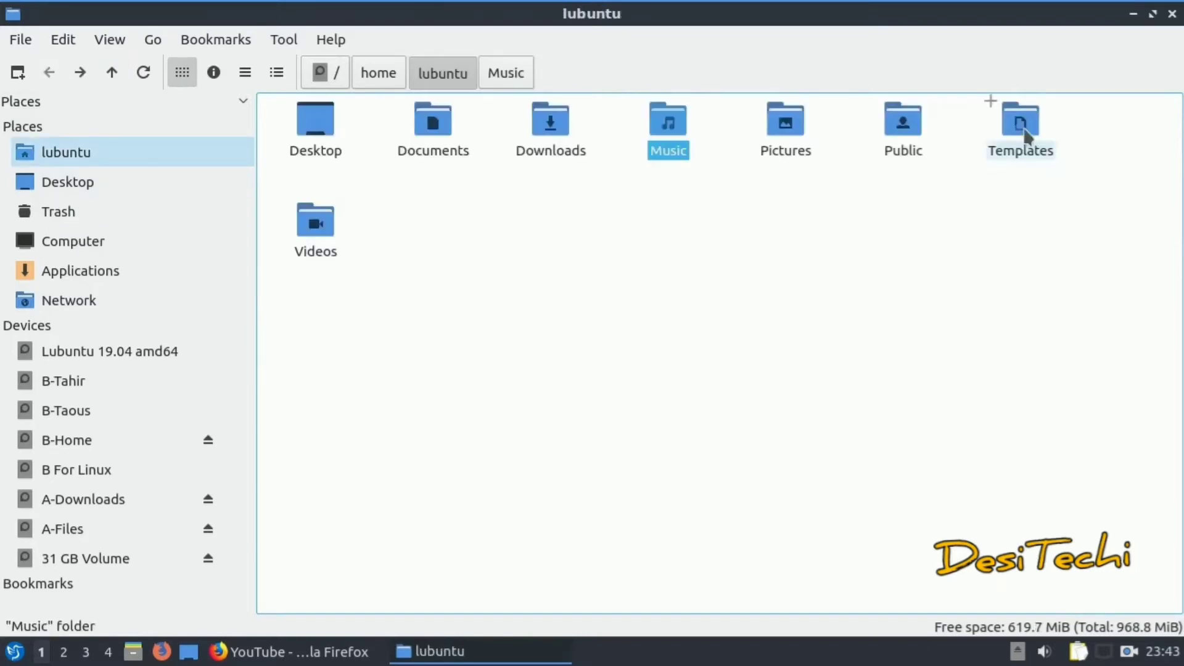
click(1172, 13)
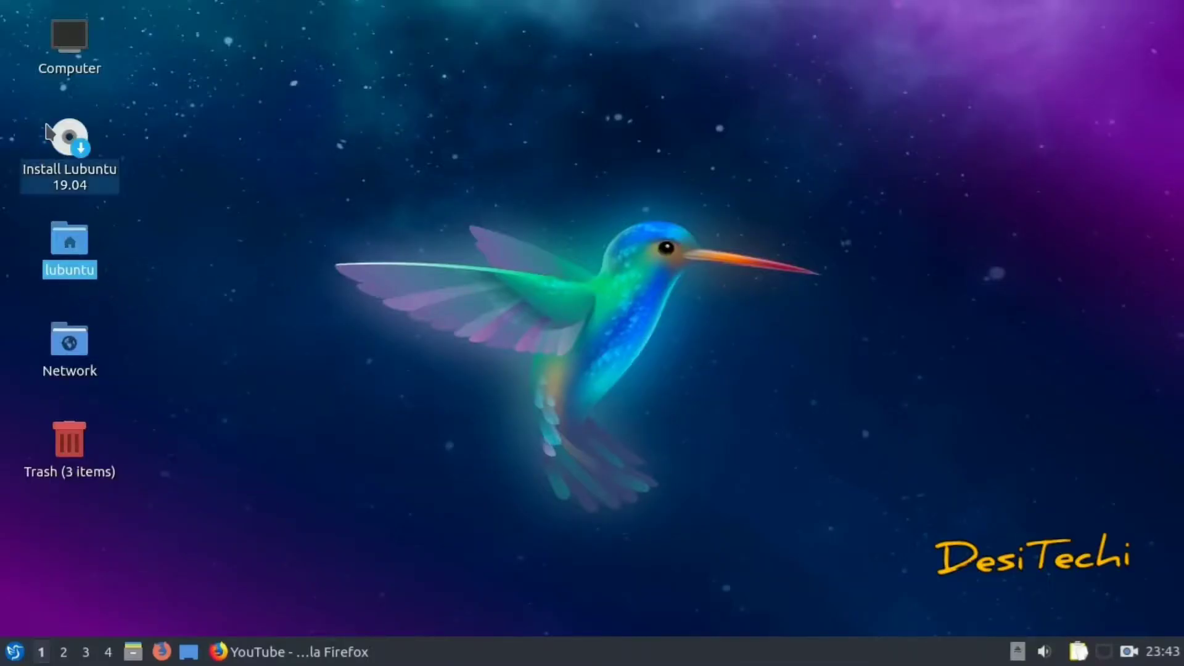
double_click(69, 40)
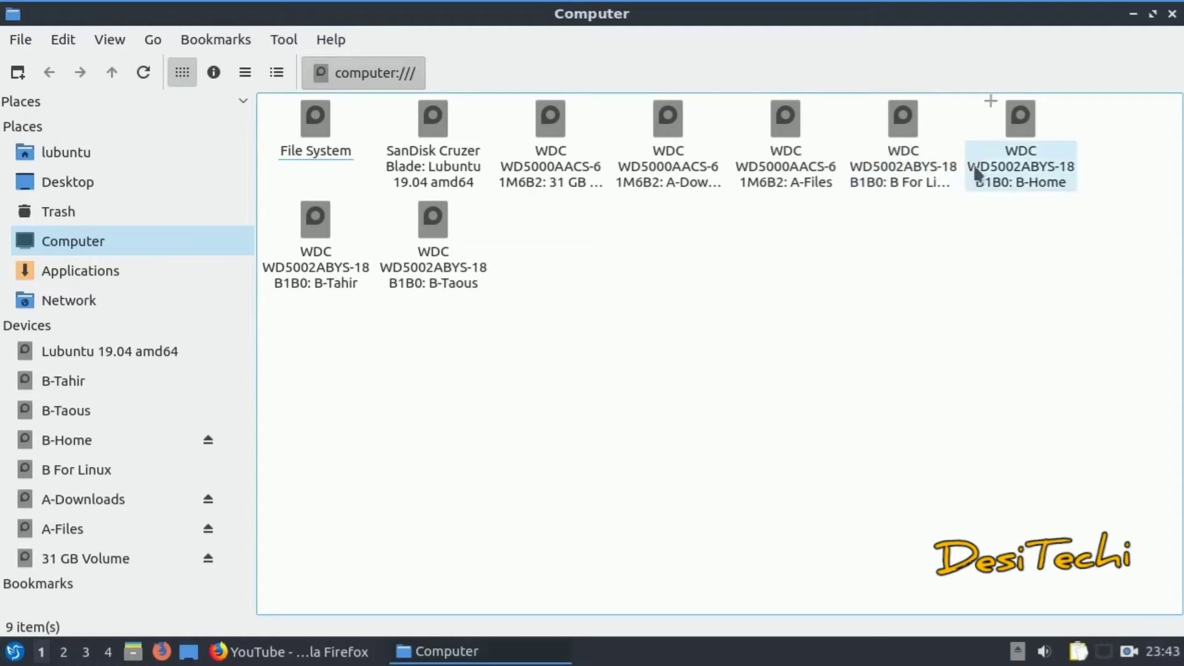
double_click(902, 168)
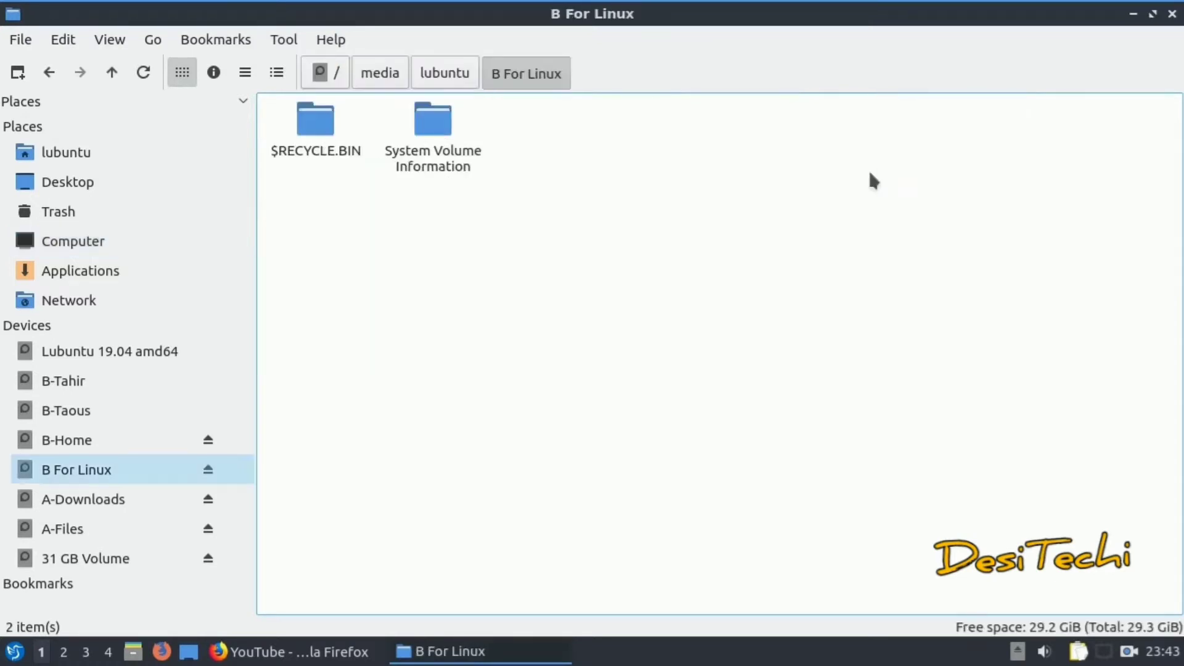
click(62, 72)
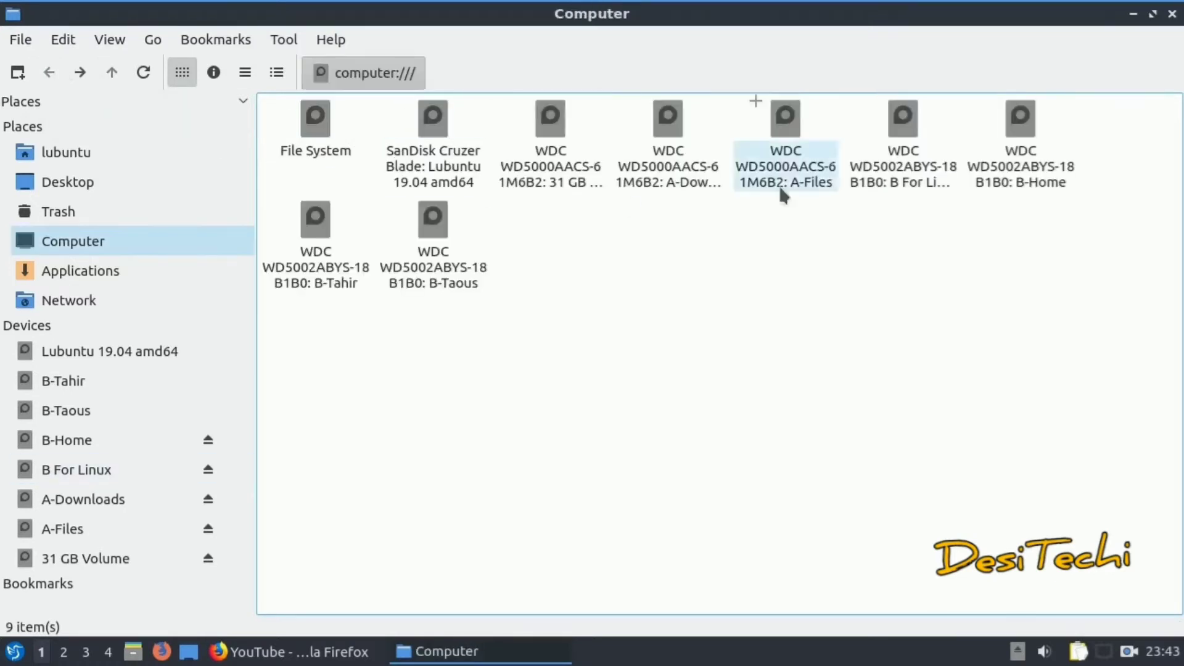
double_click(1017, 130)
click(59, 72)
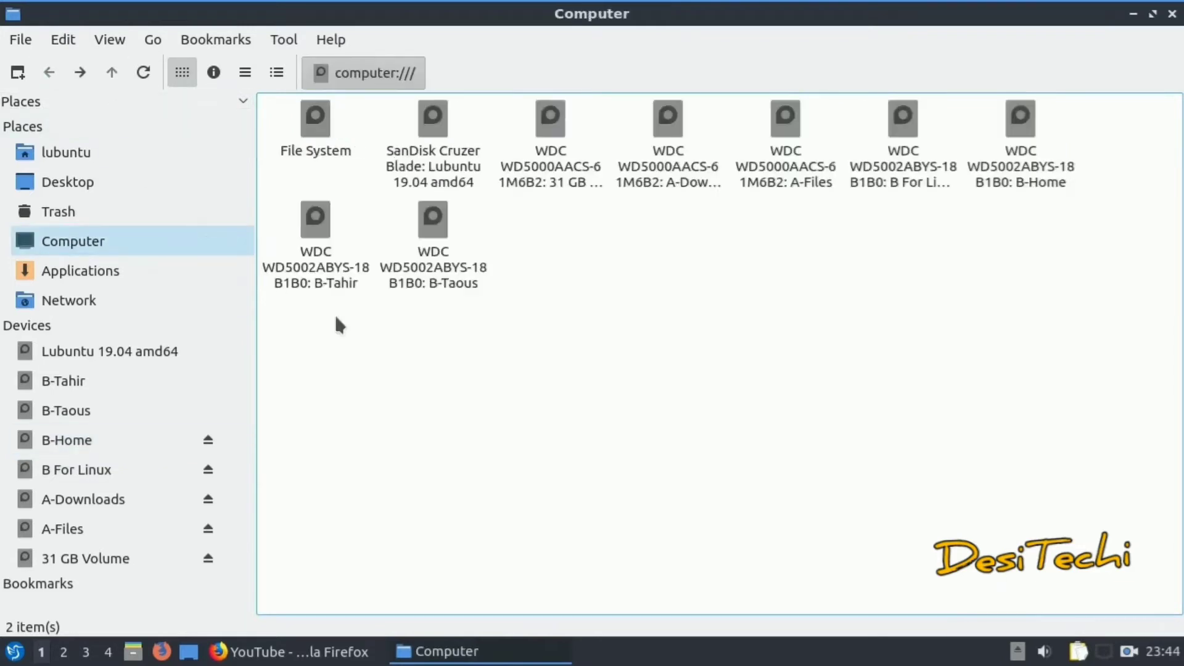
double_click(325, 277)
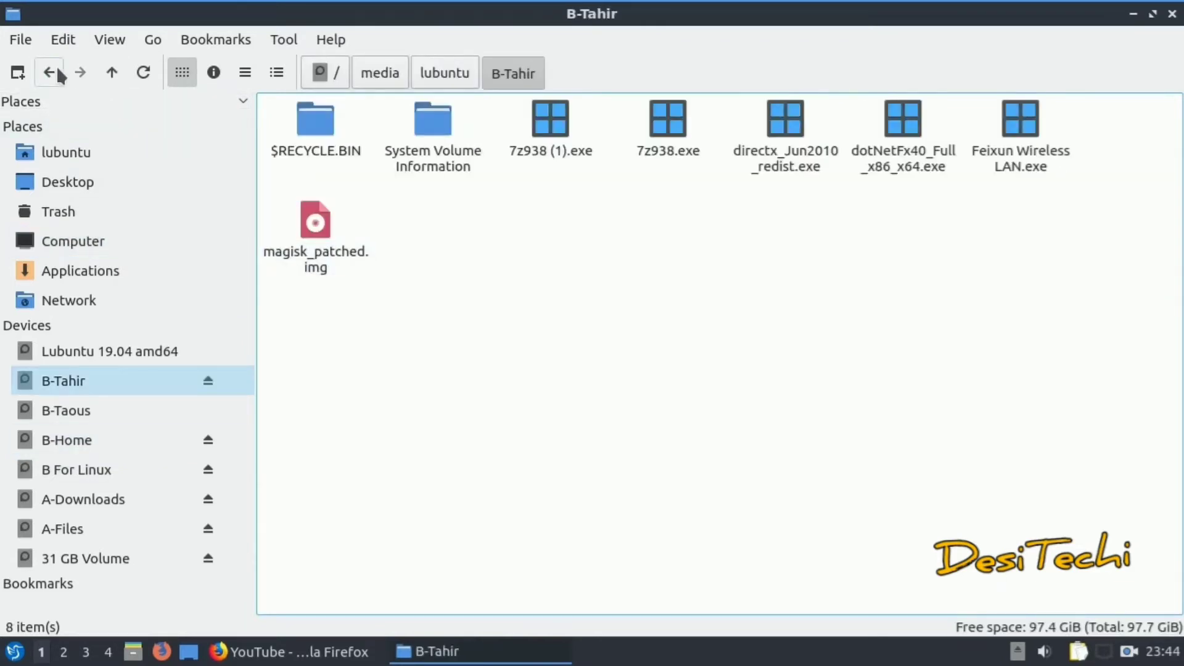
click(54, 73)
double_click(435, 271)
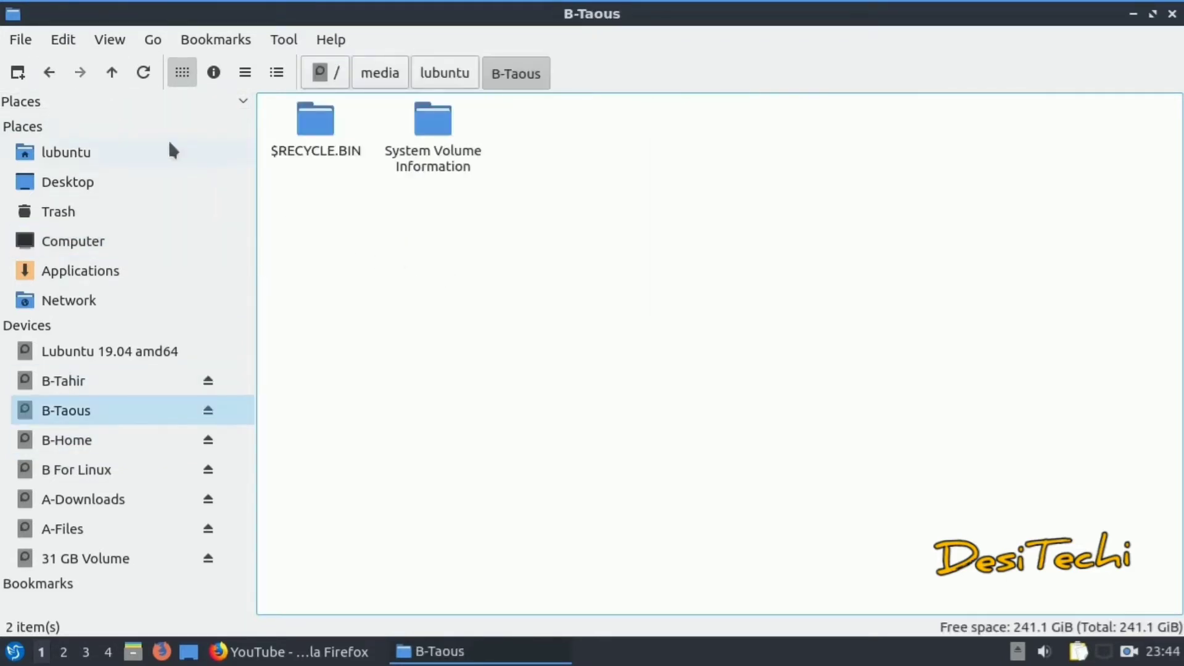
click(52, 71)
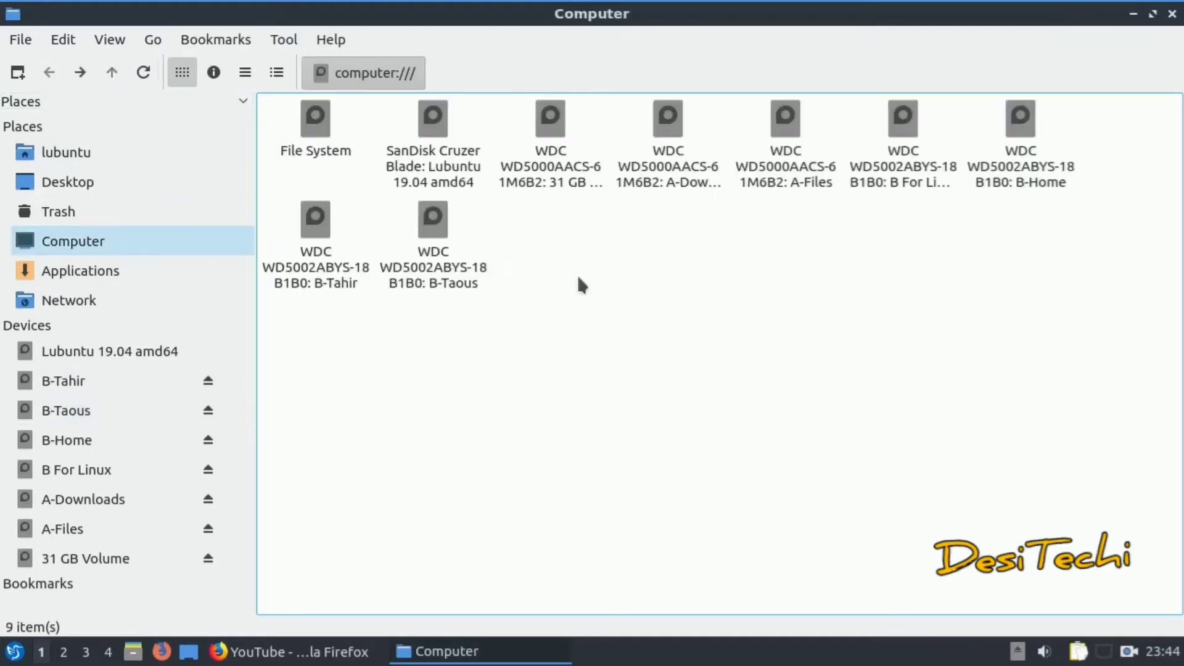
double_click(640, 169)
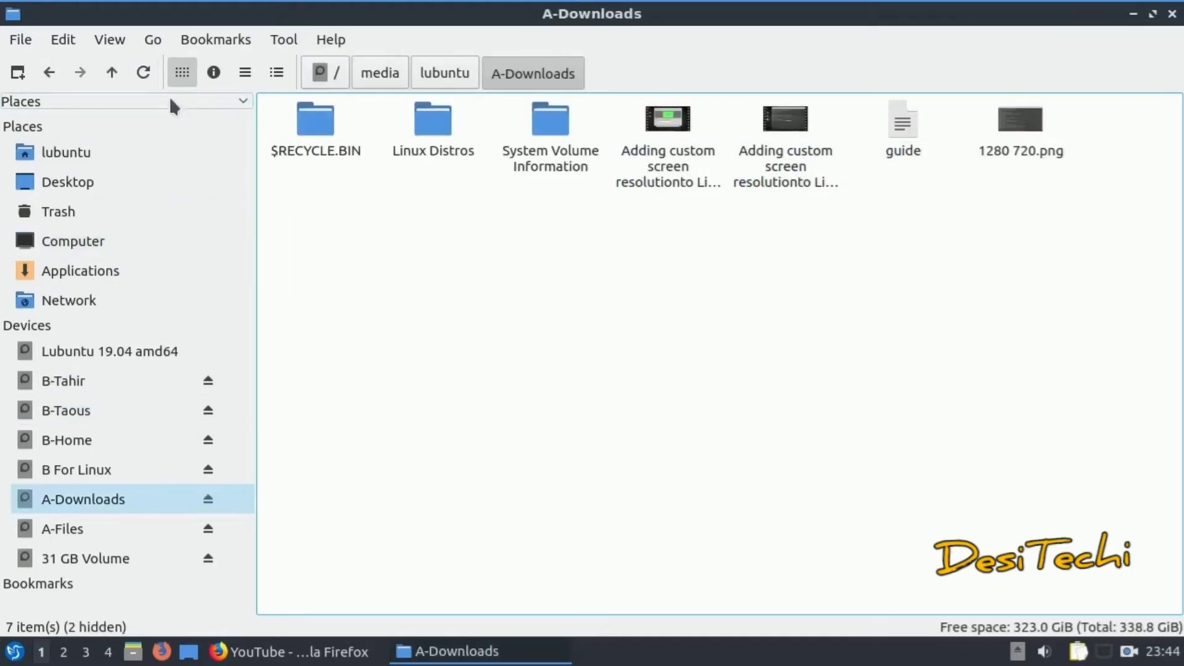
click(61, 74)
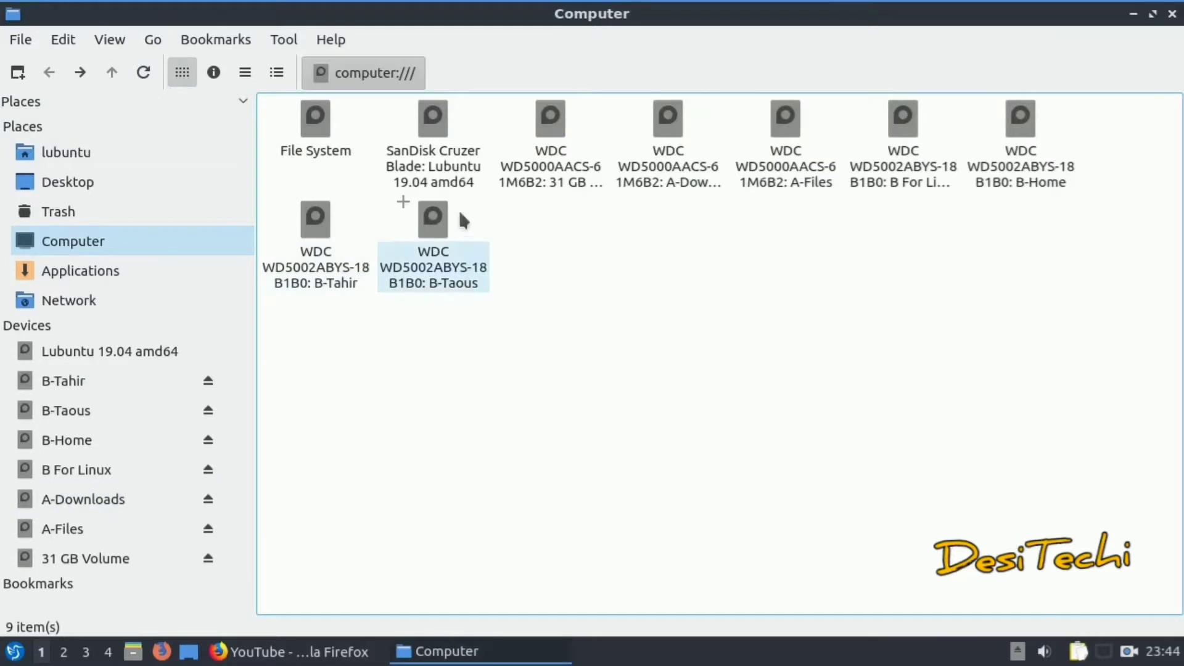
double_click(531, 145)
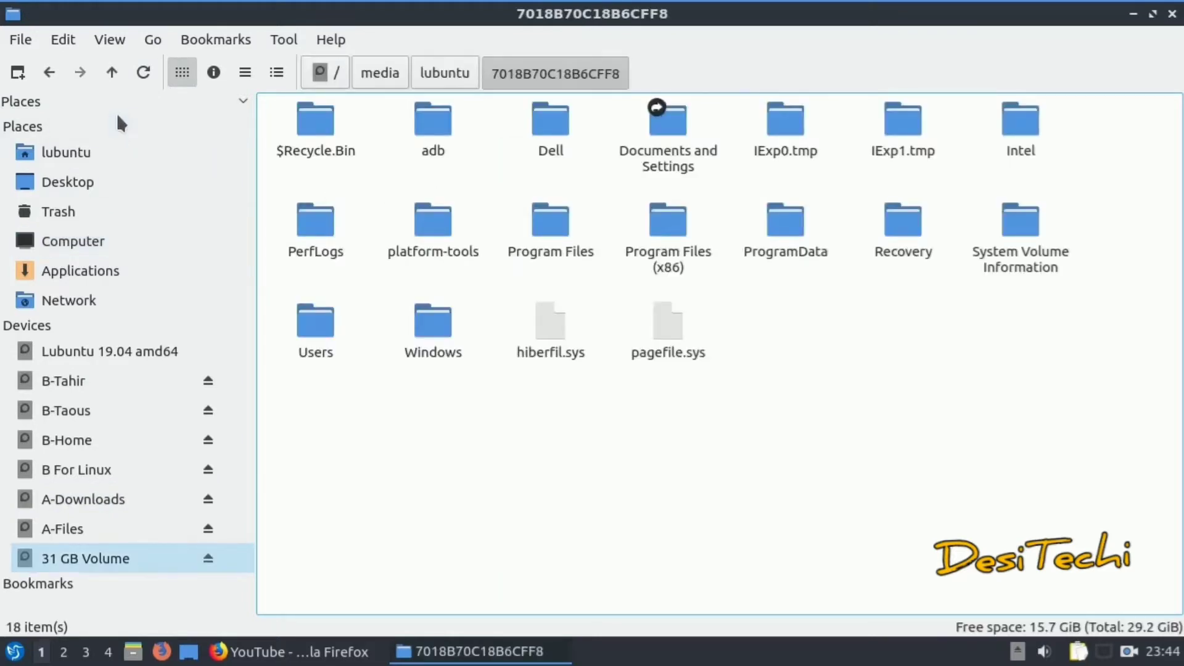
click(1171, 14)
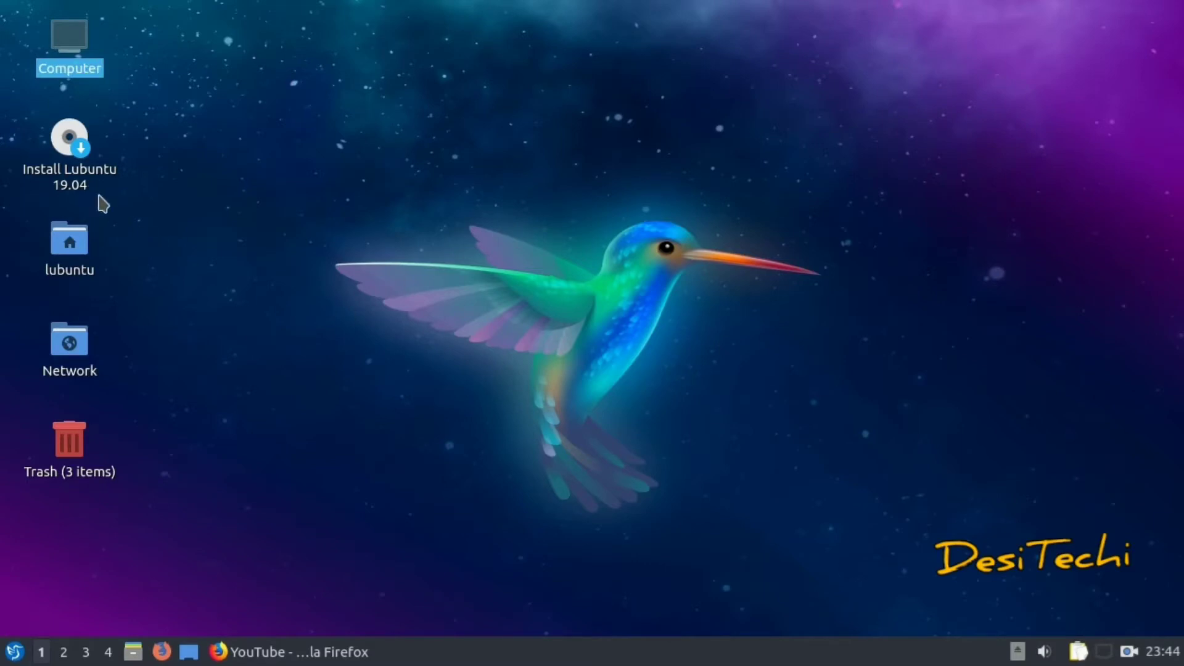
Launch the Install Lubuntu 19.04 installer from its desktop launcher
click(89, 174)
right_click(89, 174)
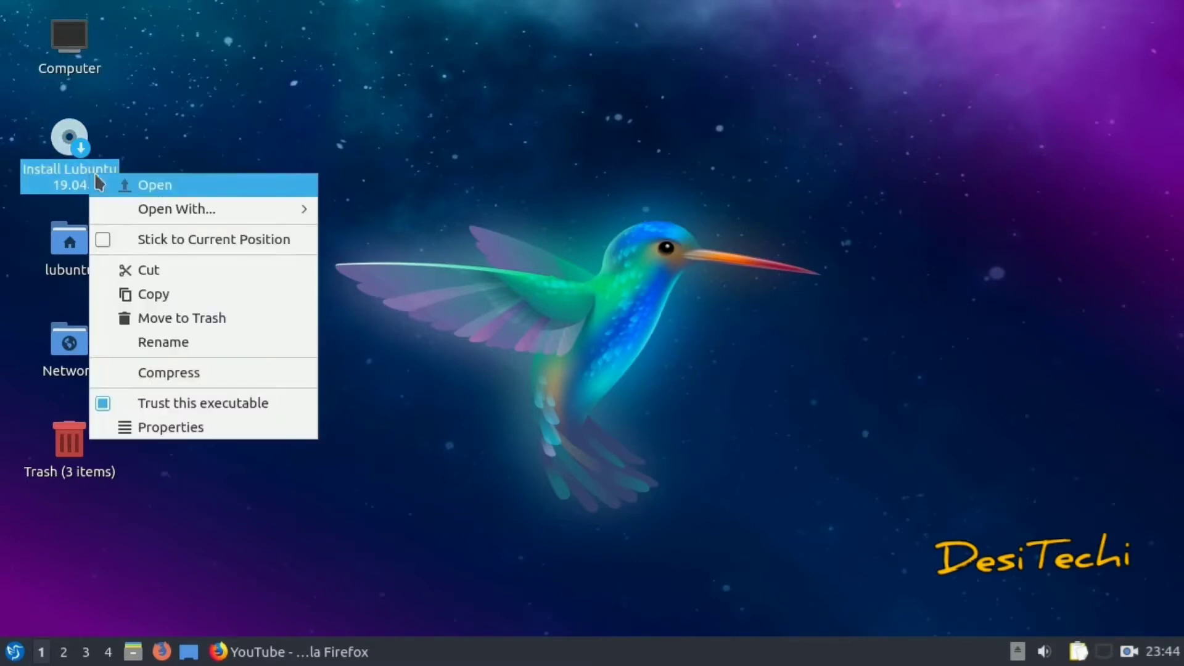
click(148, 185)
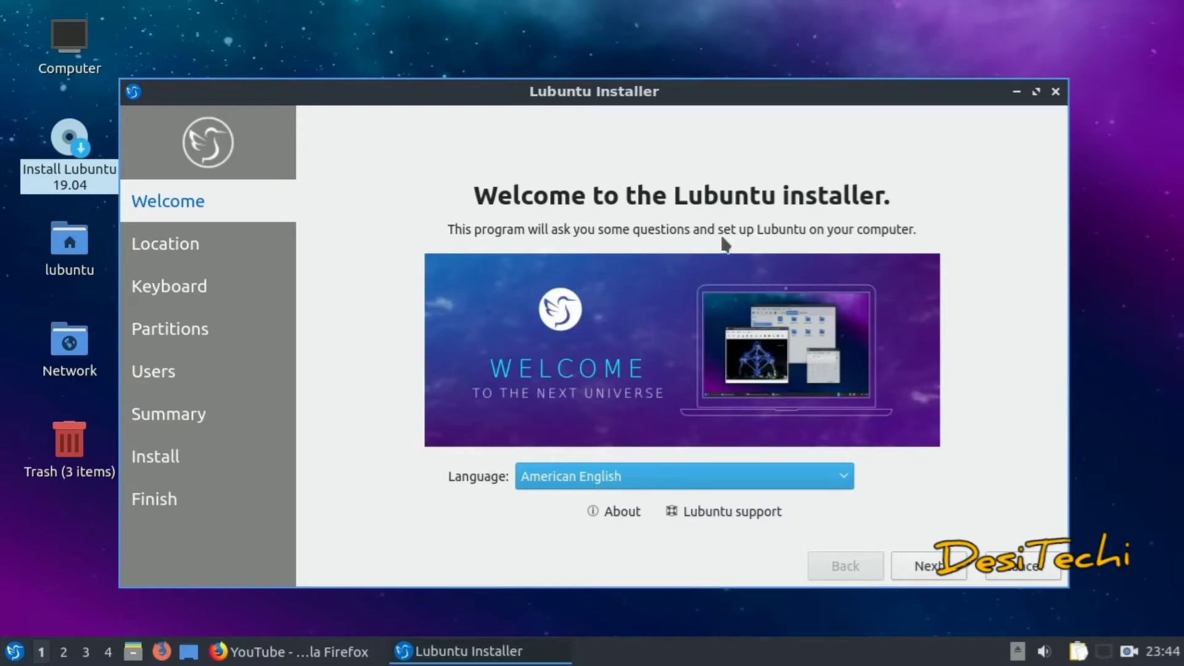
Accept American English, the Asia/Karachi time zone and the English (US) keyboard layout
click(928, 566)
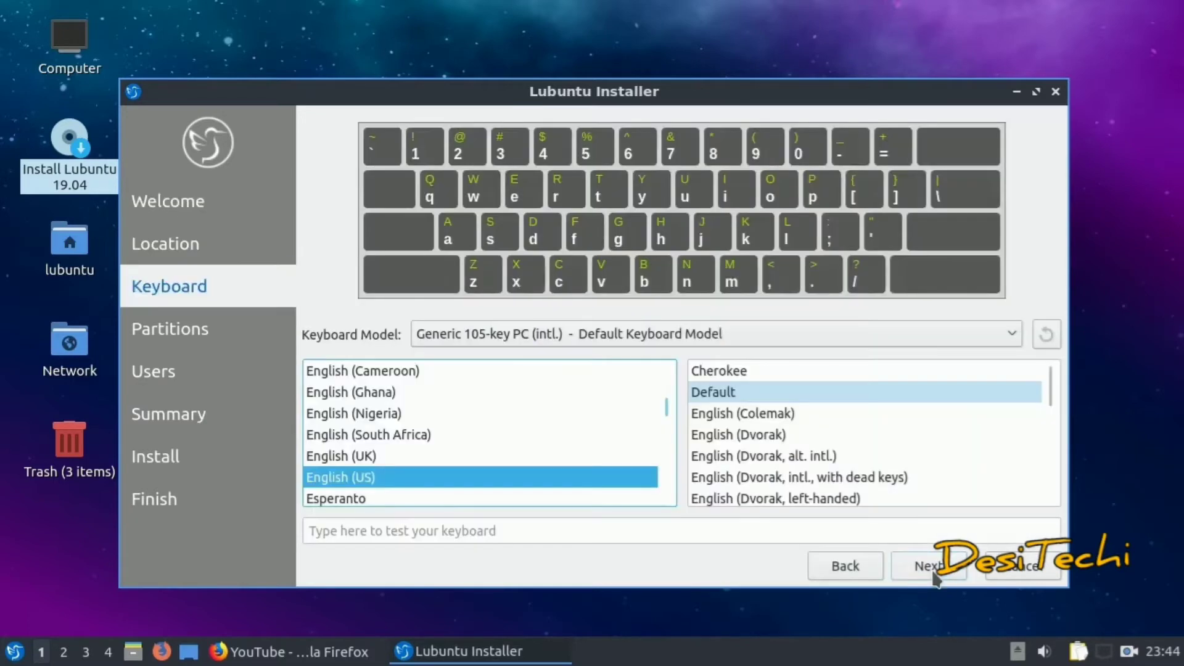
click(861, 572)
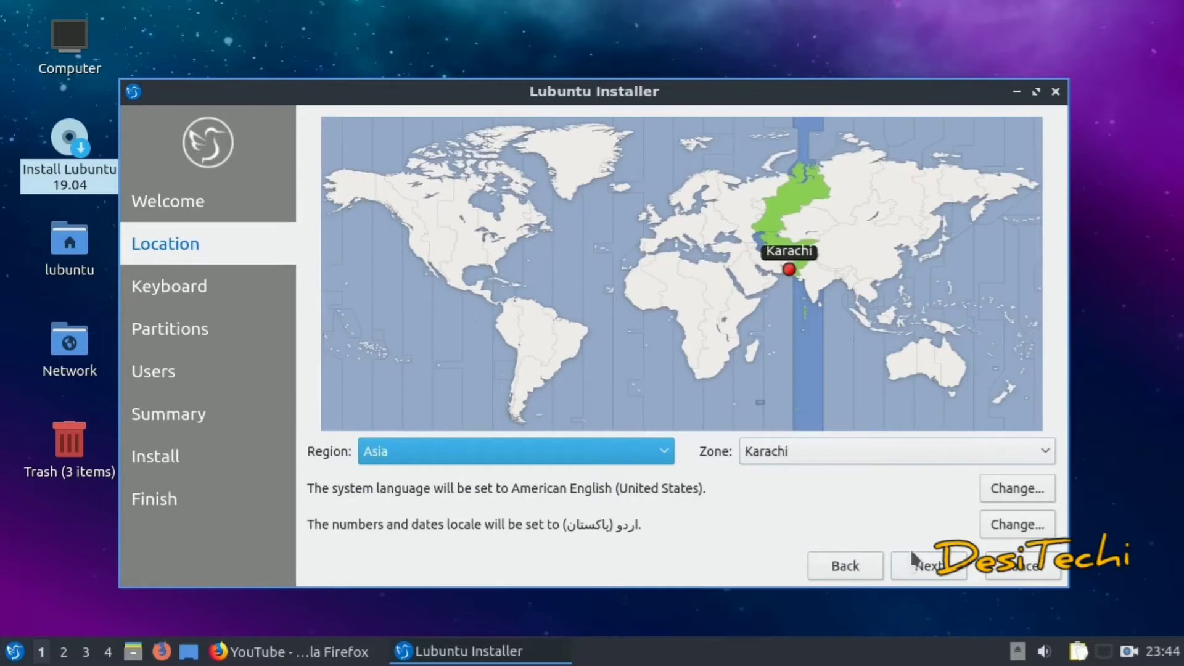
click(899, 565)
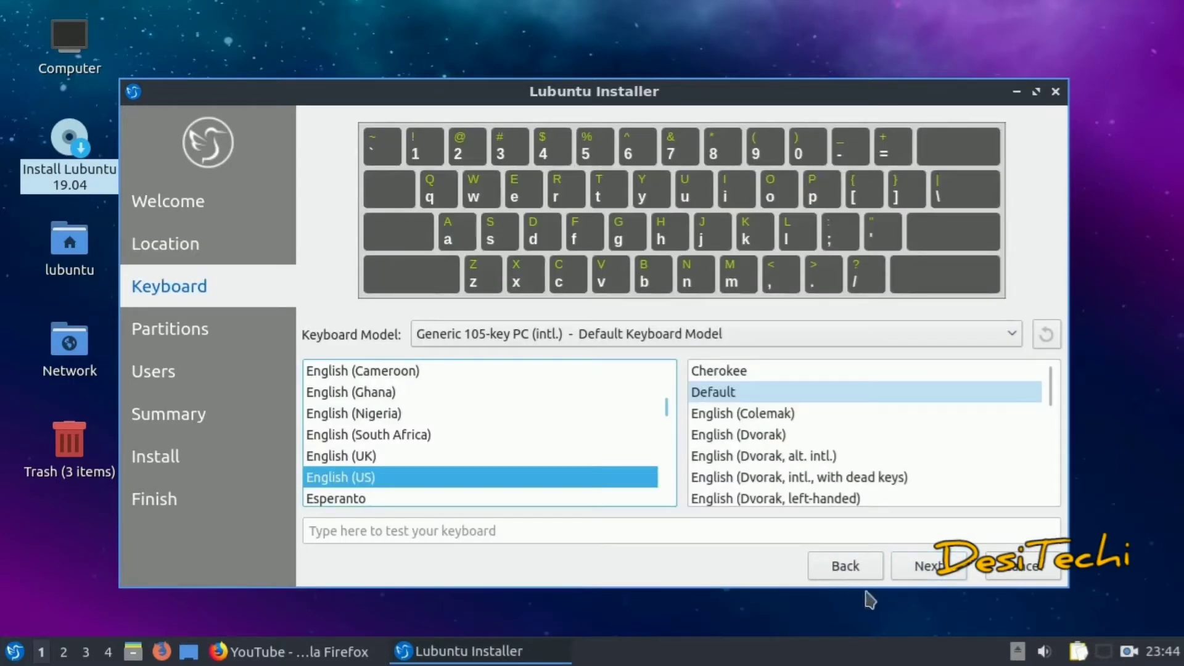
click(907, 579)
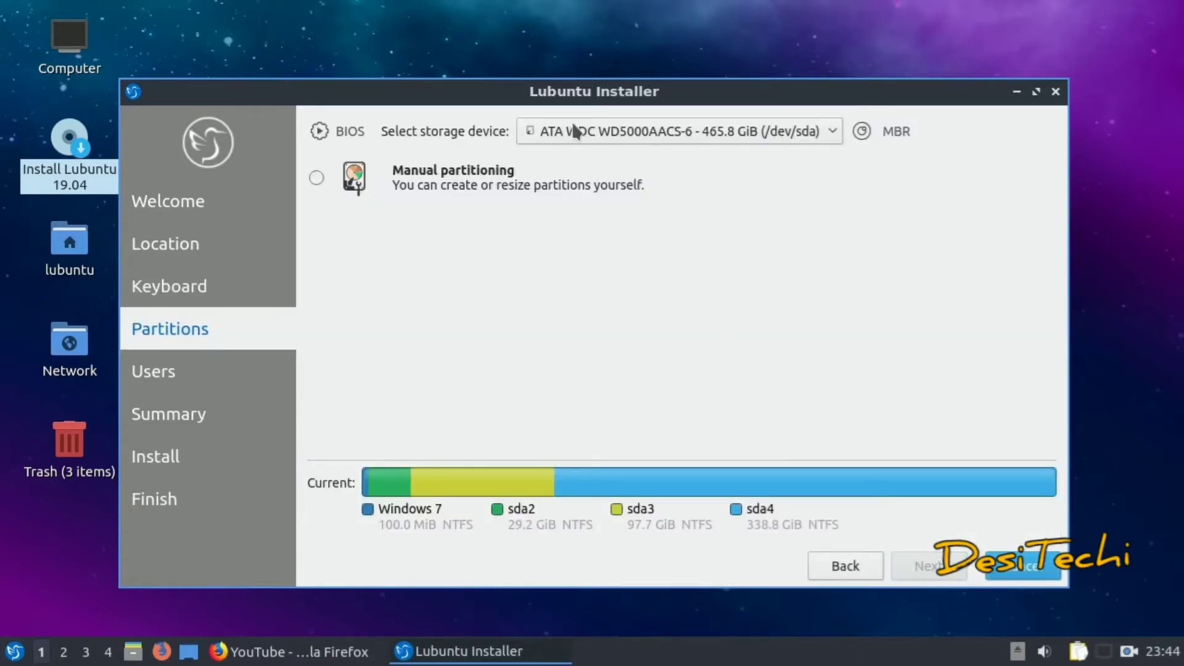
Keep the 465.8 GiB /dev/sda disk as target and choose Manual partitioning
click(824, 132)
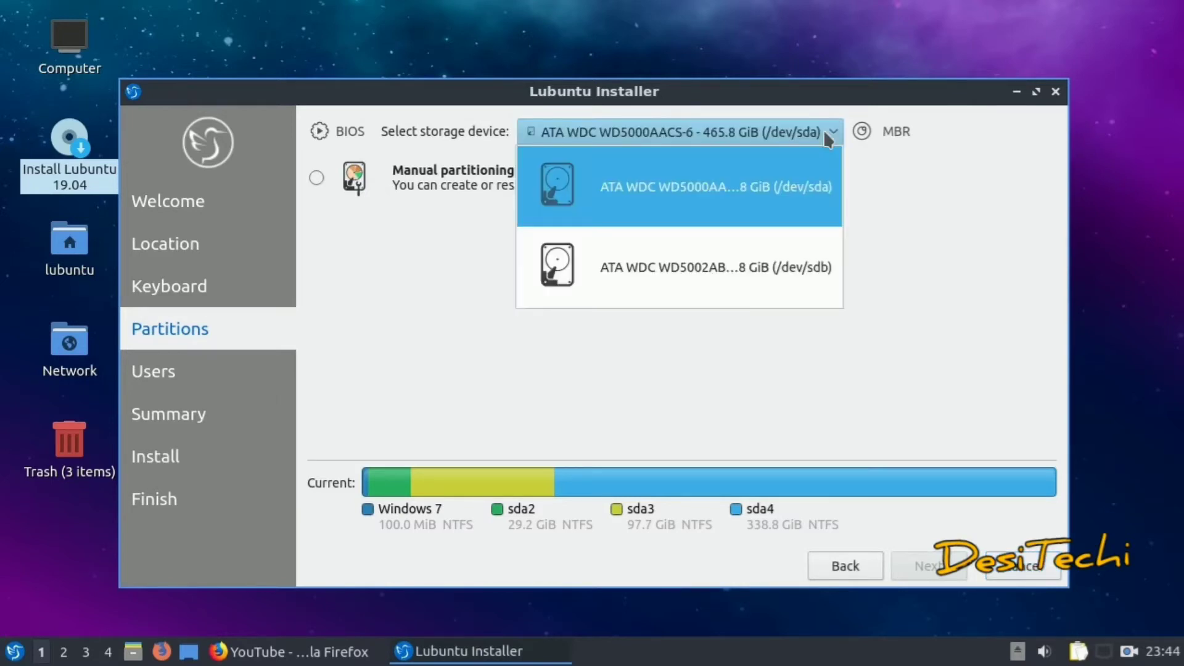
click(851, 155)
click(318, 174)
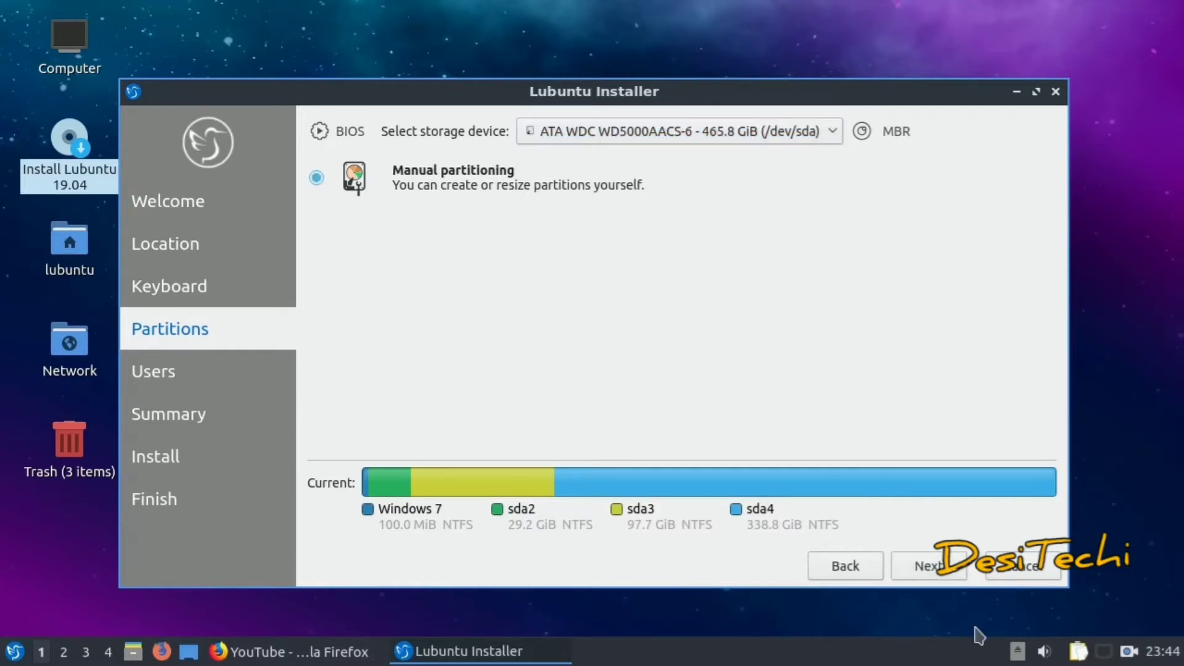
click(936, 572)
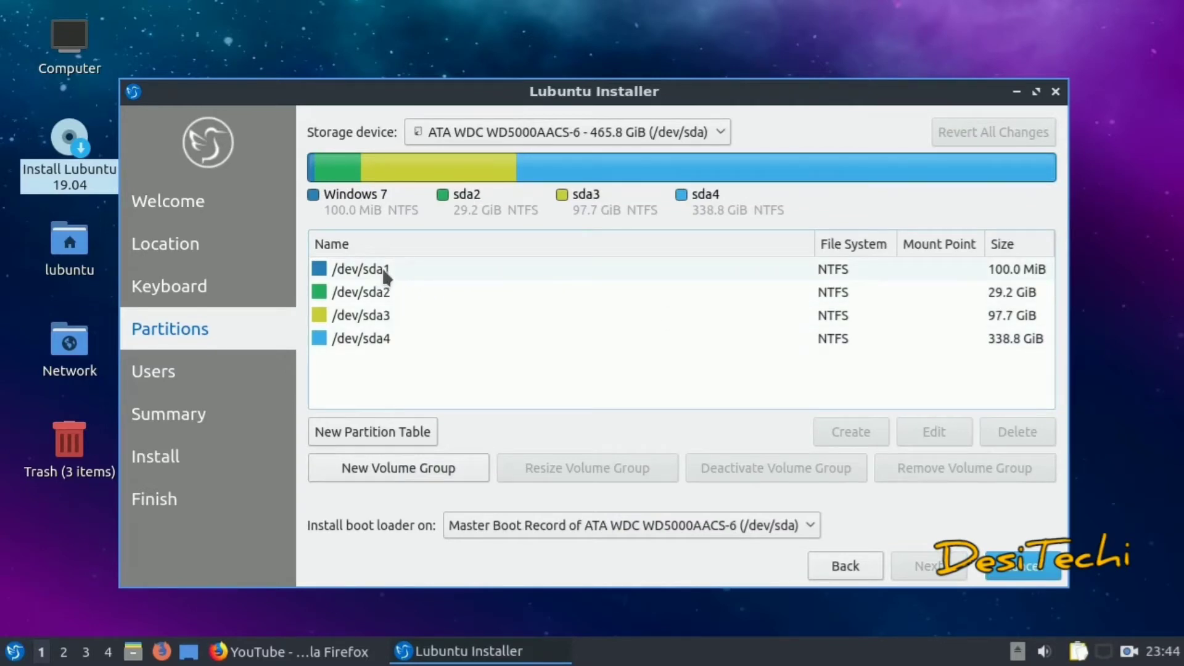
click(339, 168)
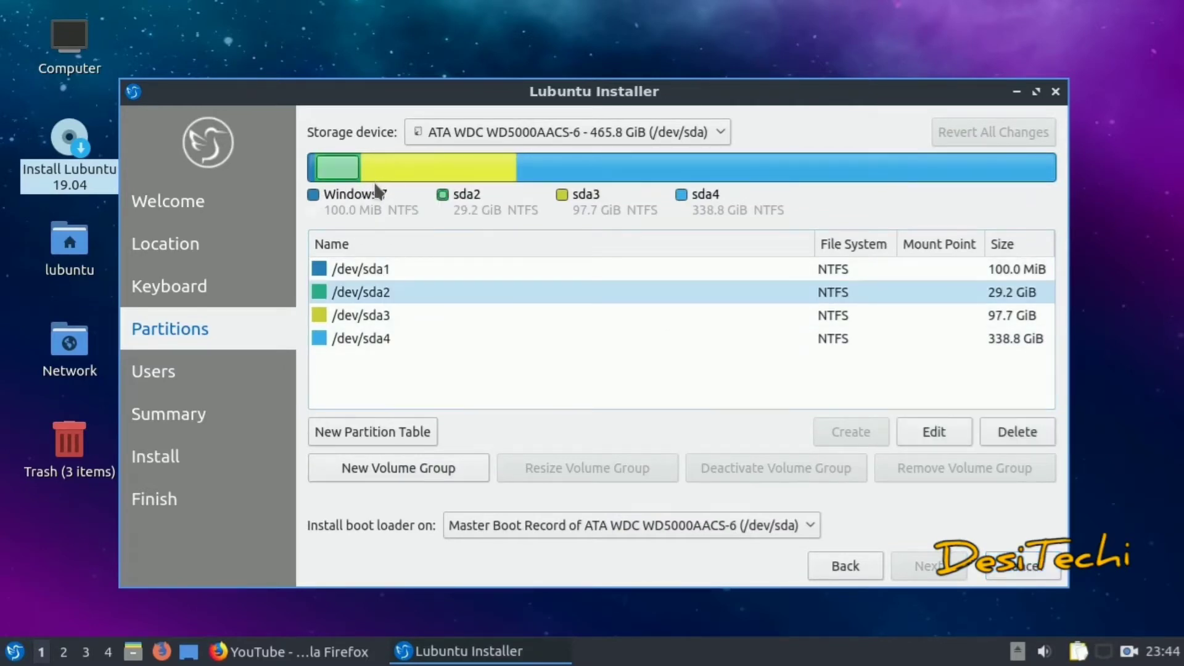
click(420, 177)
click(614, 176)
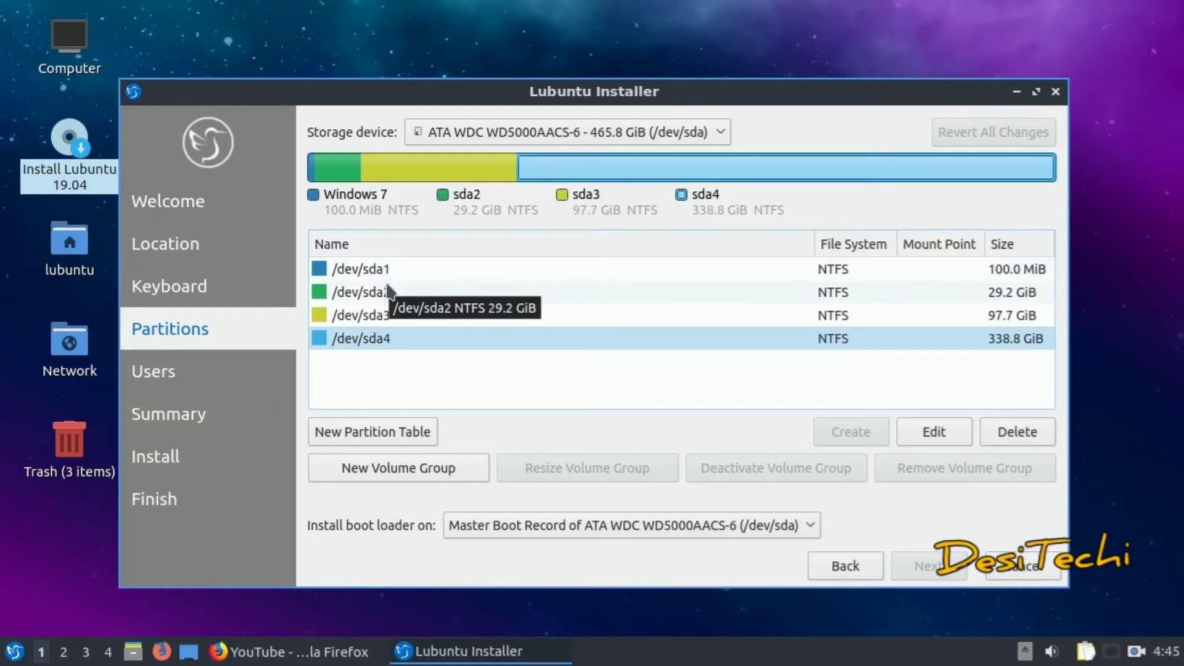
click(385, 317)
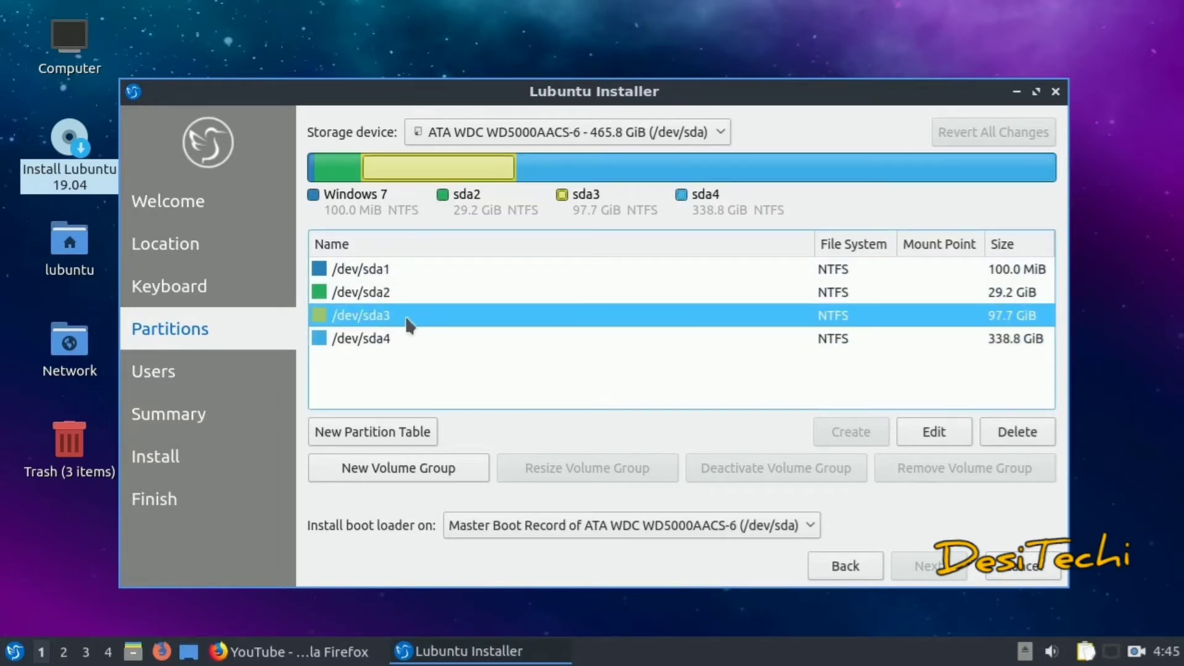
click(393, 338)
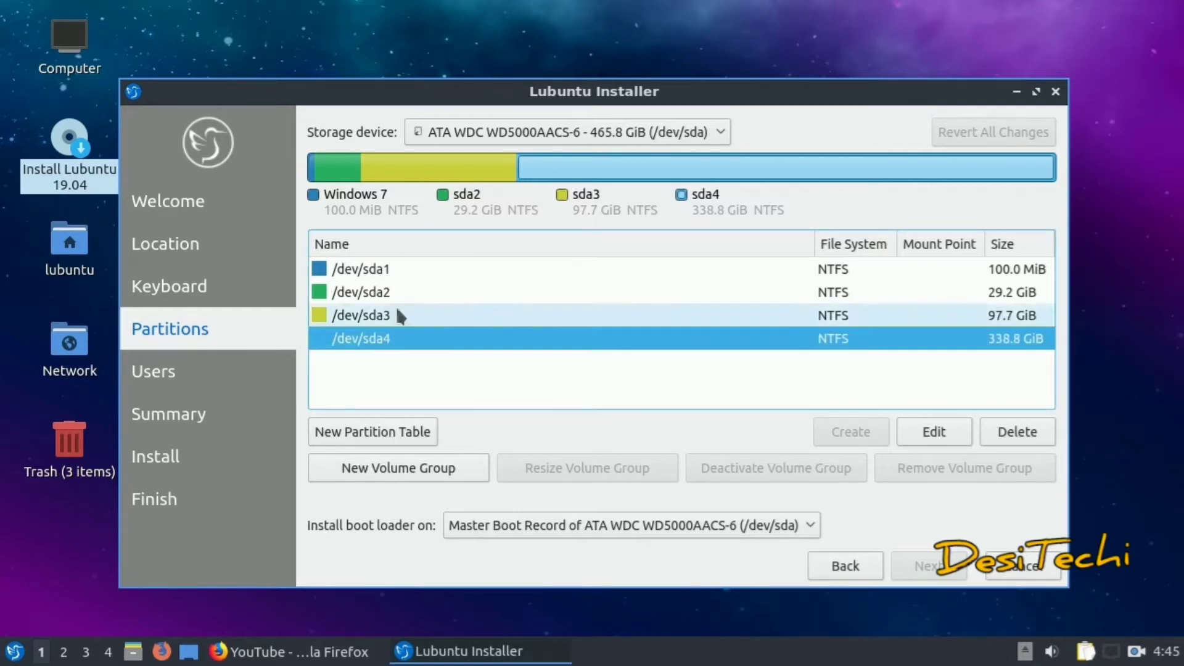
double_click(69, 47)
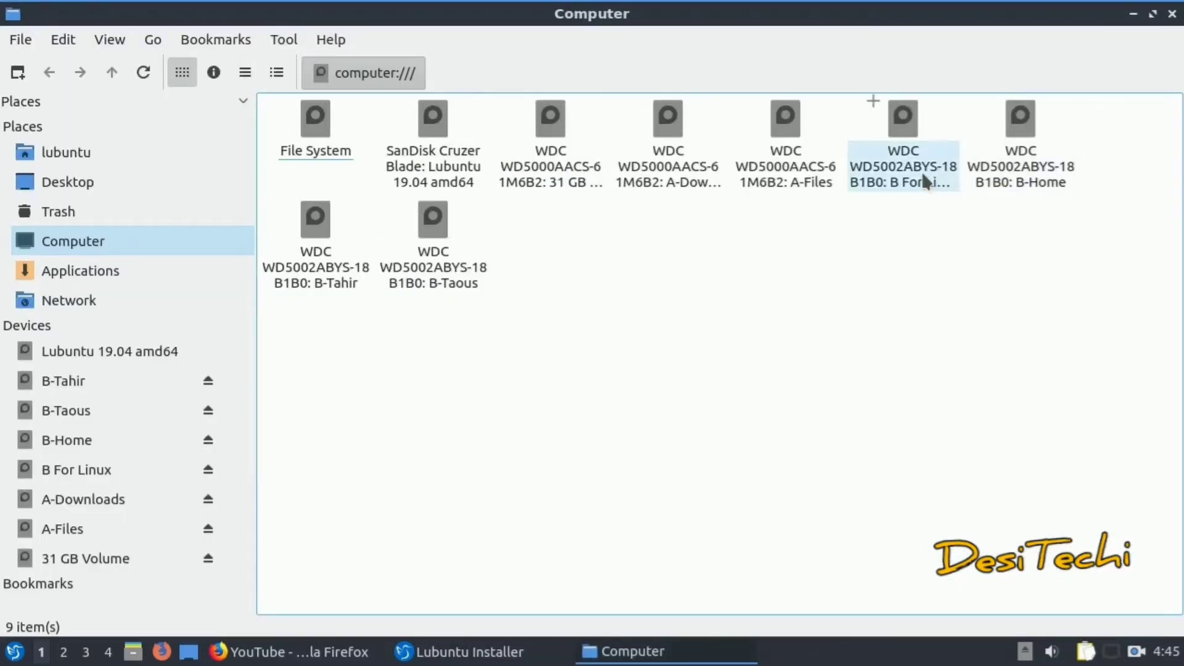
Inspect the A-Downloads drive's contents using the Detailed List view
click(271, 77)
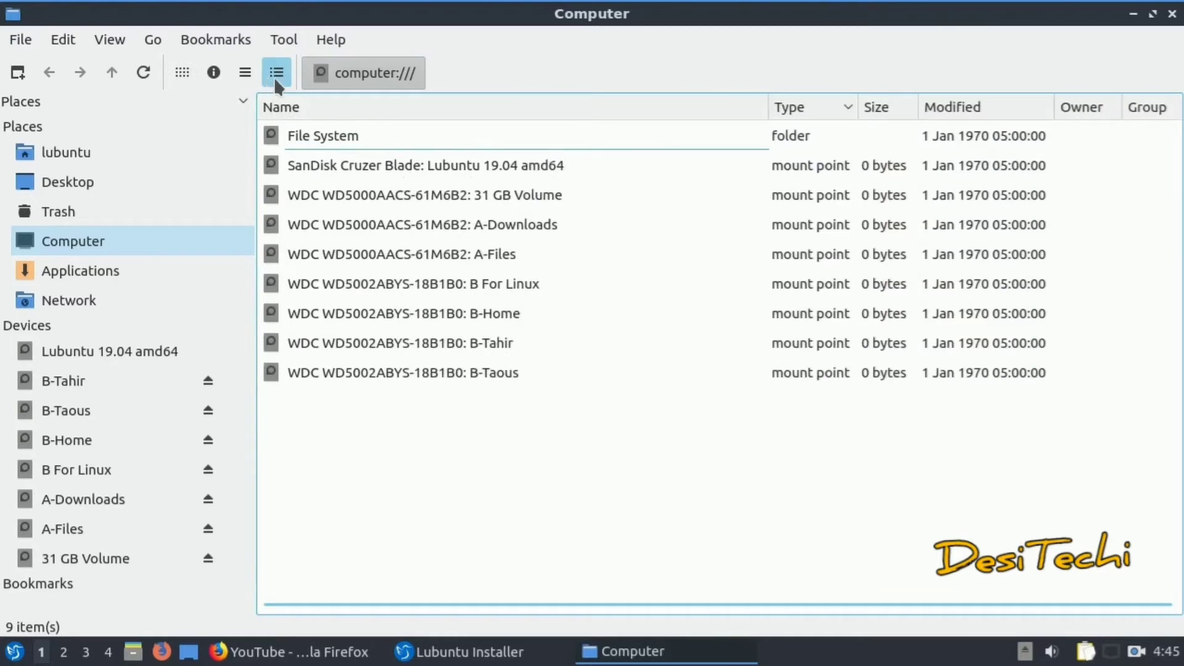
double_click(521, 226)
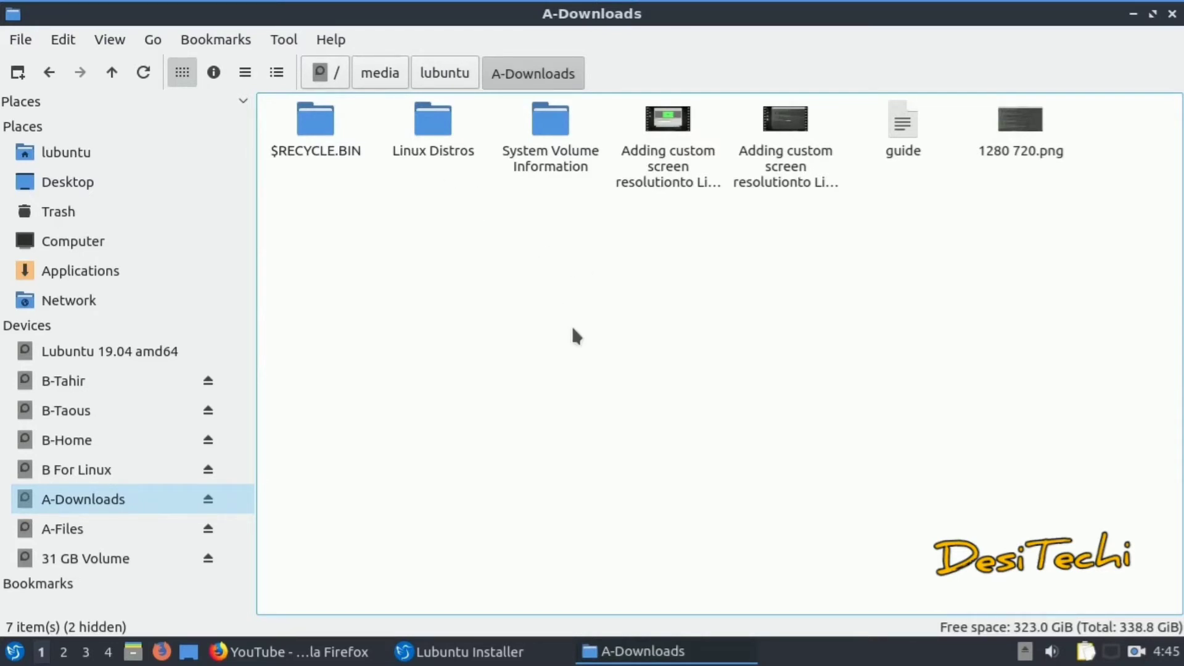
click(275, 72)
click(245, 73)
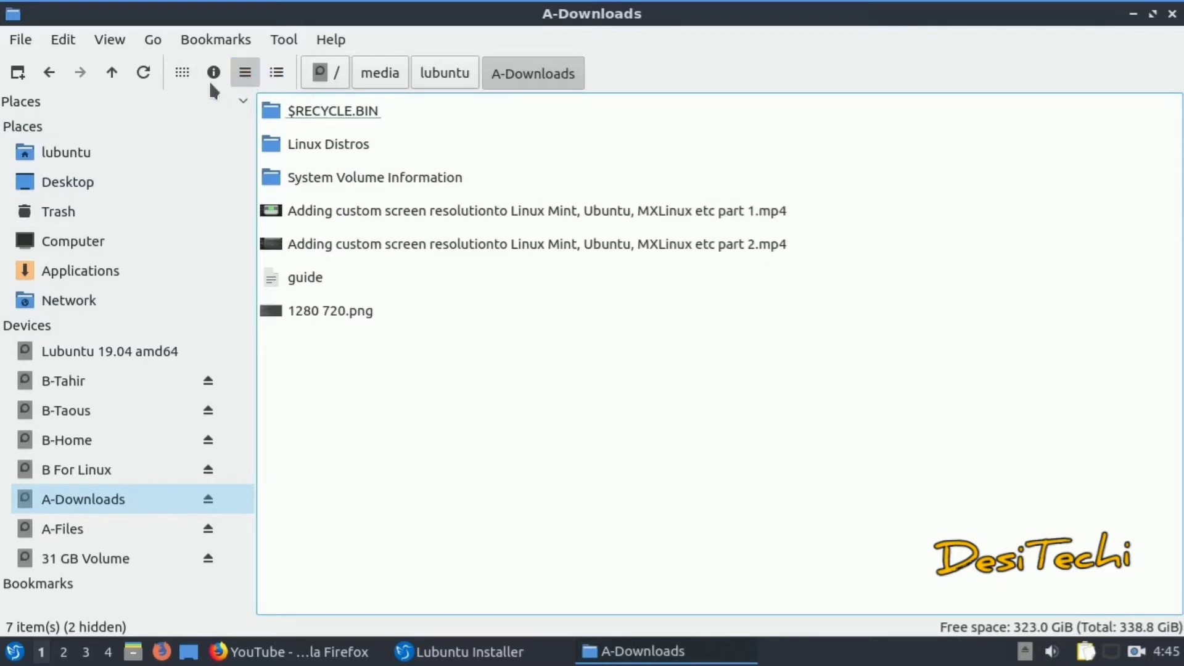
click(49, 72)
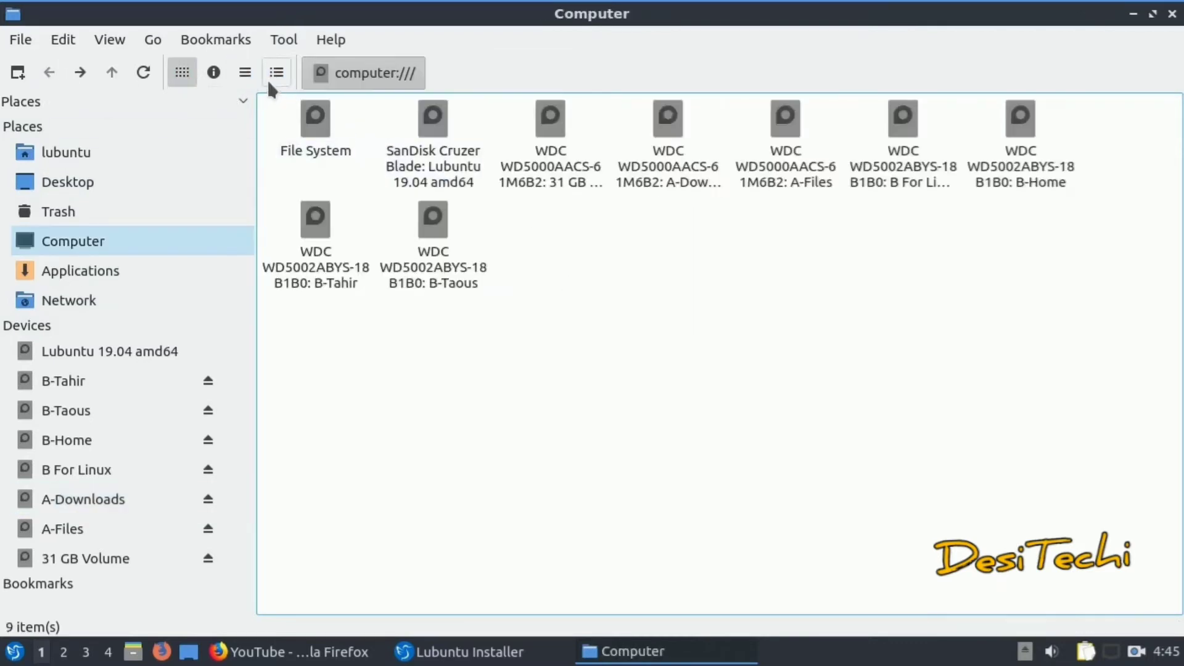
click(275, 73)
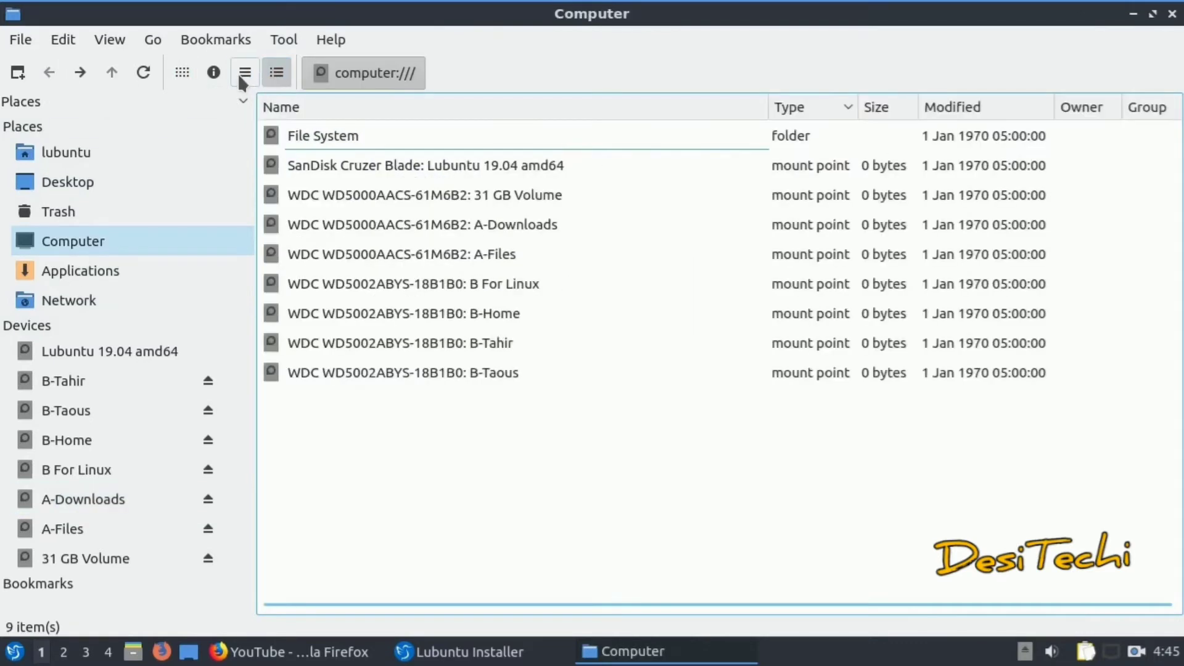
Recheck A-Downloads, look inside the A-Files drive, then close the file manager
click(540, 196)
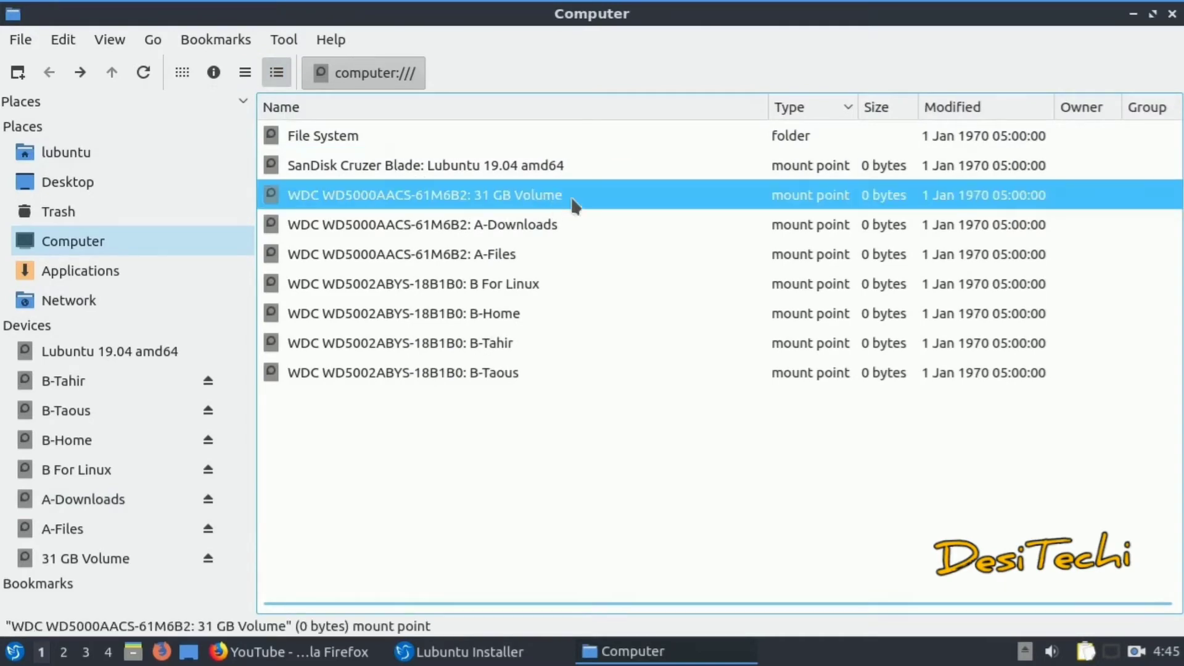
double_click(542, 224)
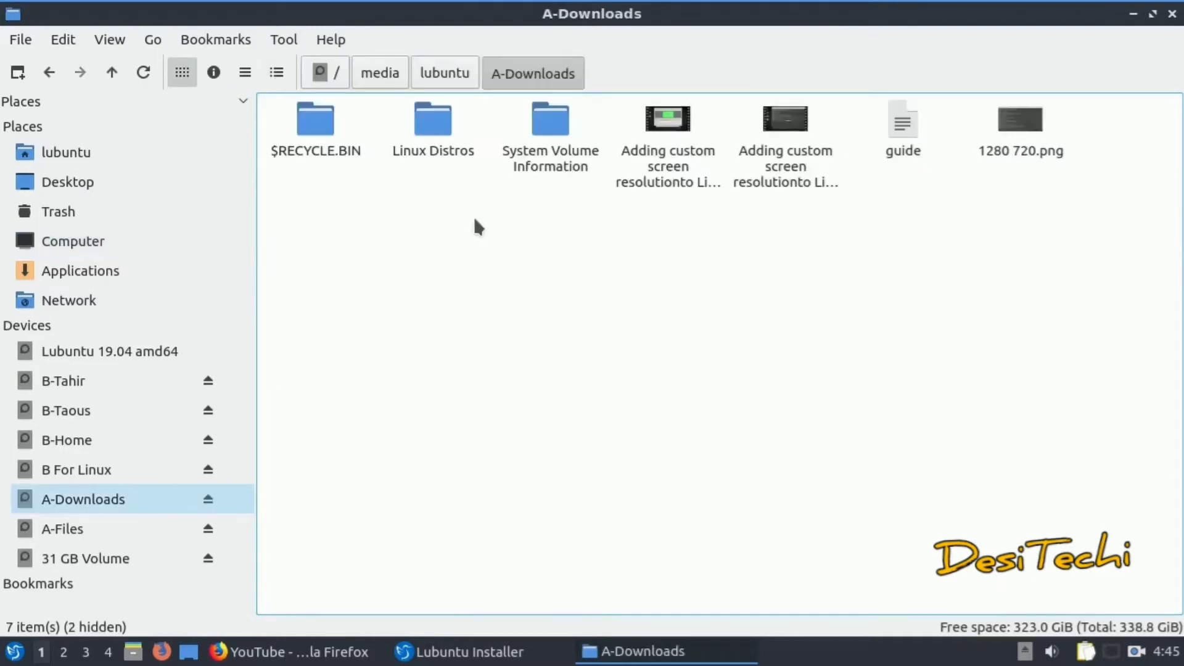
click(60, 75)
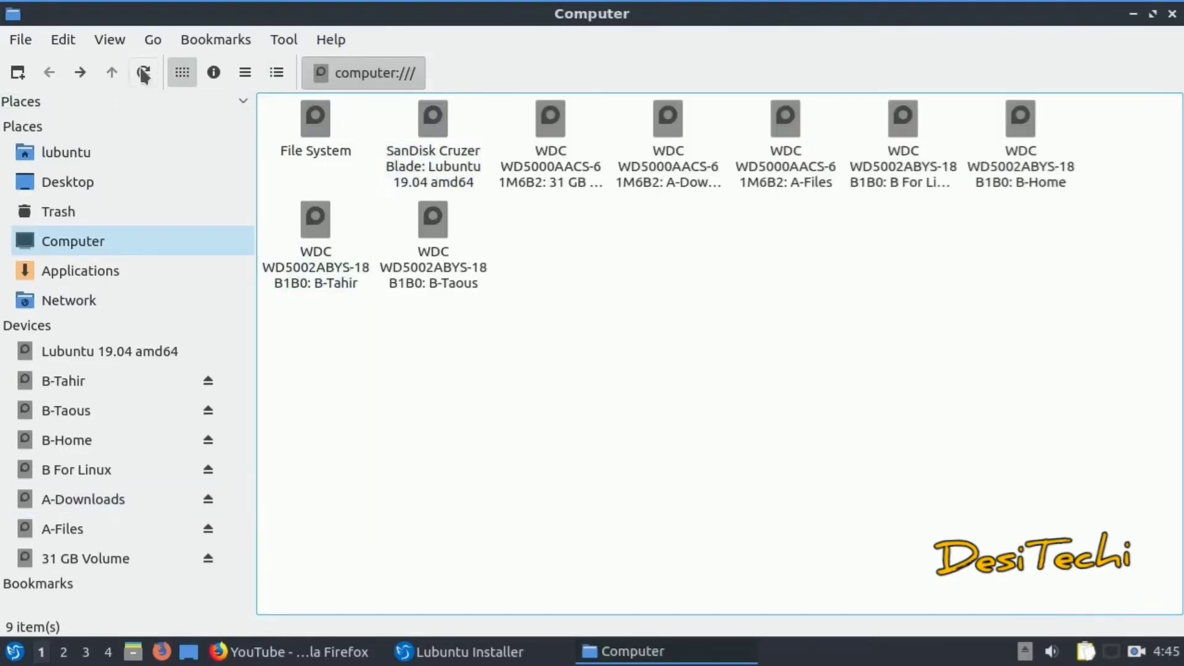
click(245, 72)
click(279, 72)
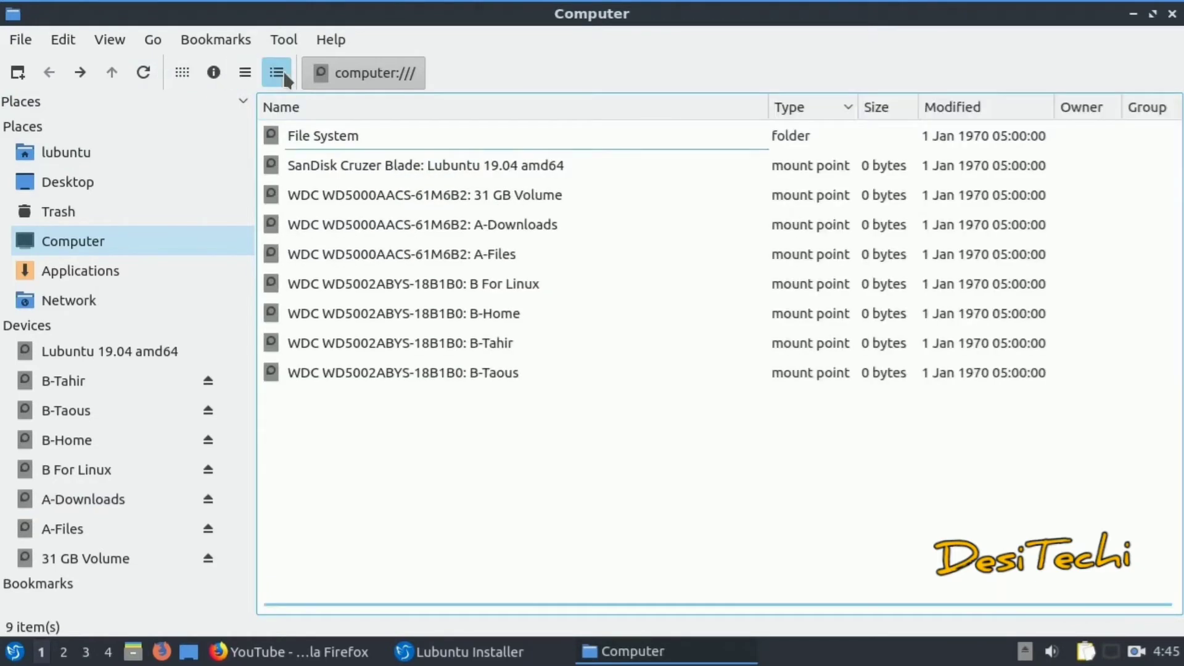
double_click(496, 255)
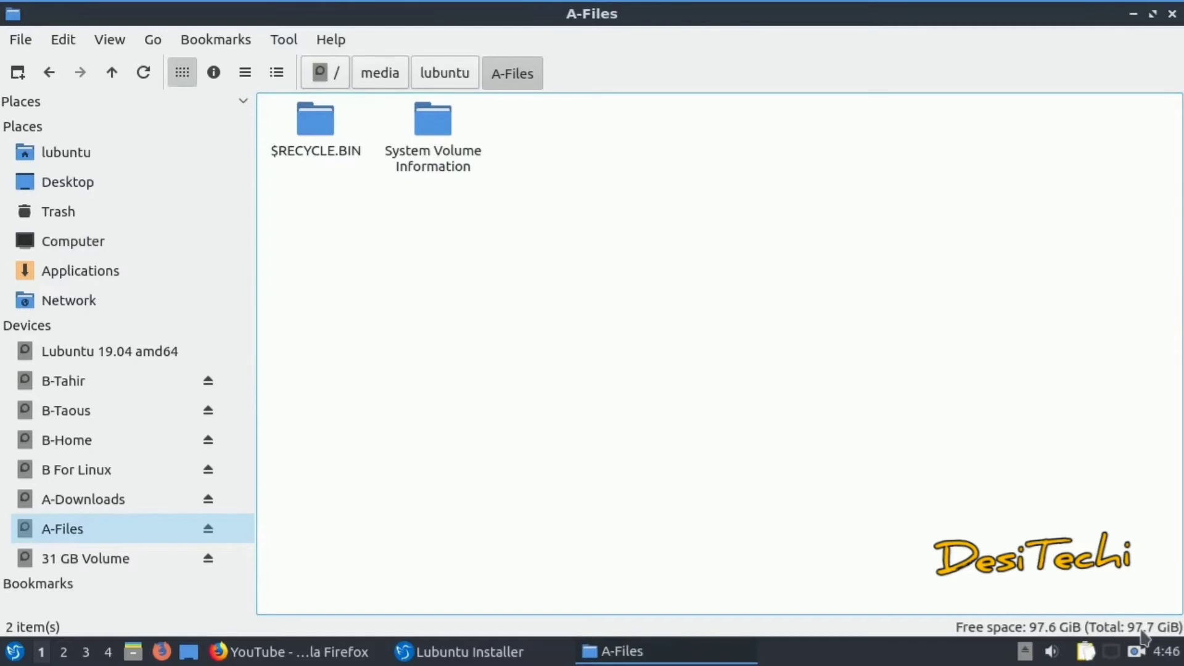
click(1172, 13)
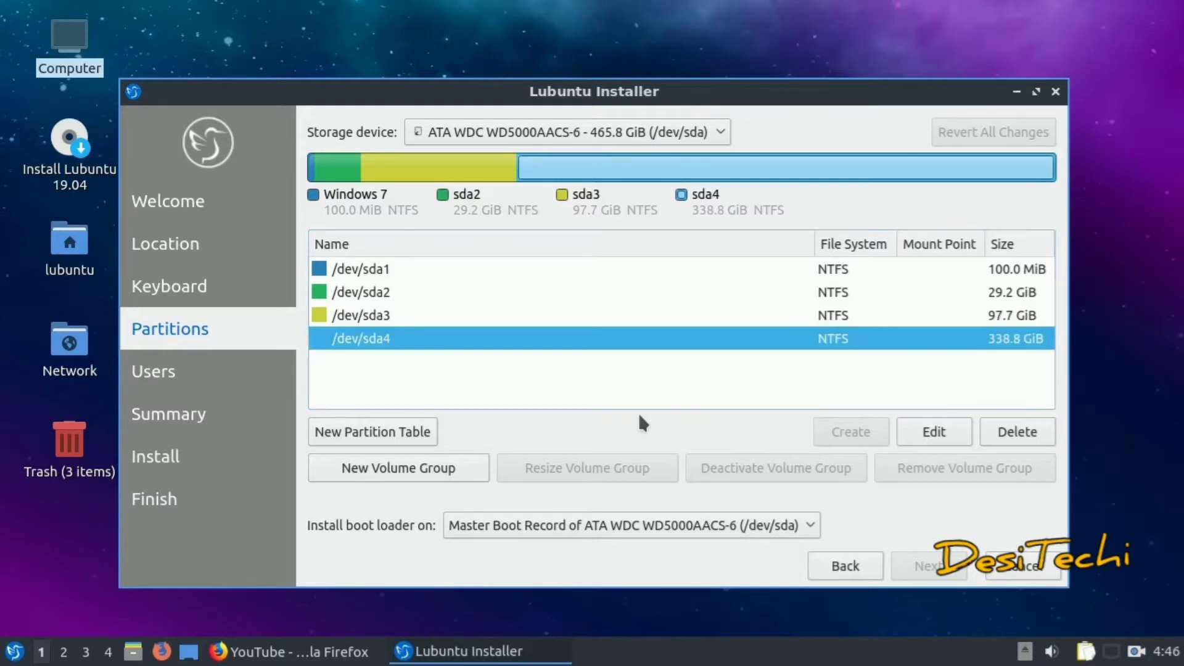
Review the /dev/sda3 and /dev/sda2 partition rows, then open the desktop Computer view
click(1006, 315)
click(995, 301)
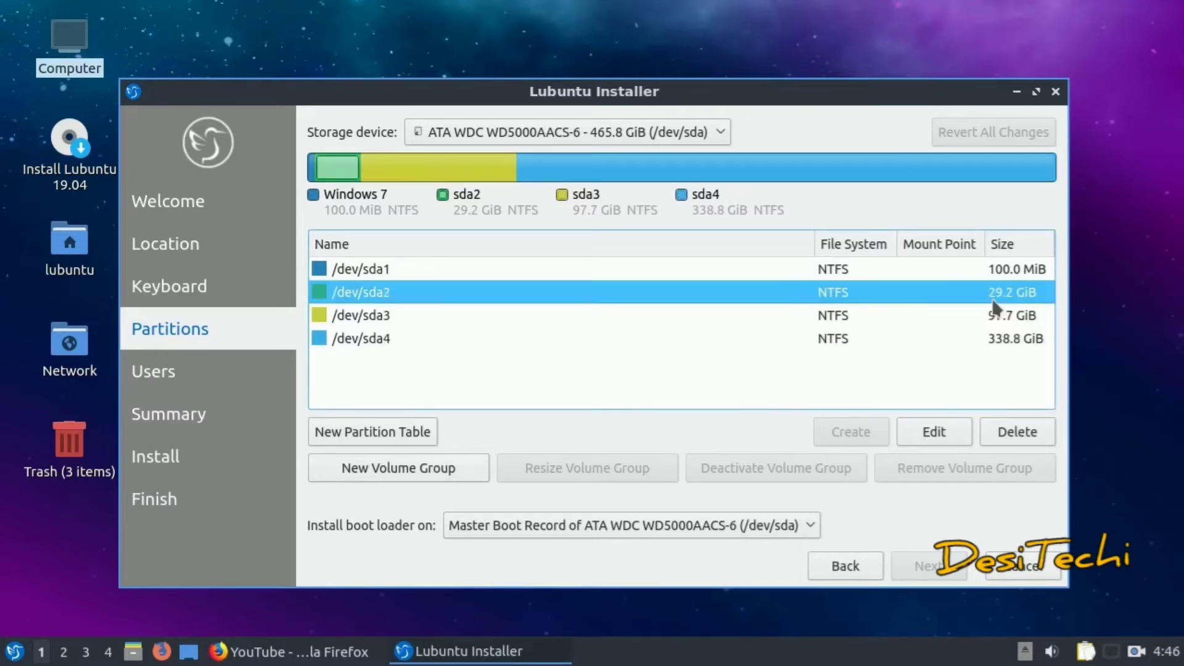
click(957, 317)
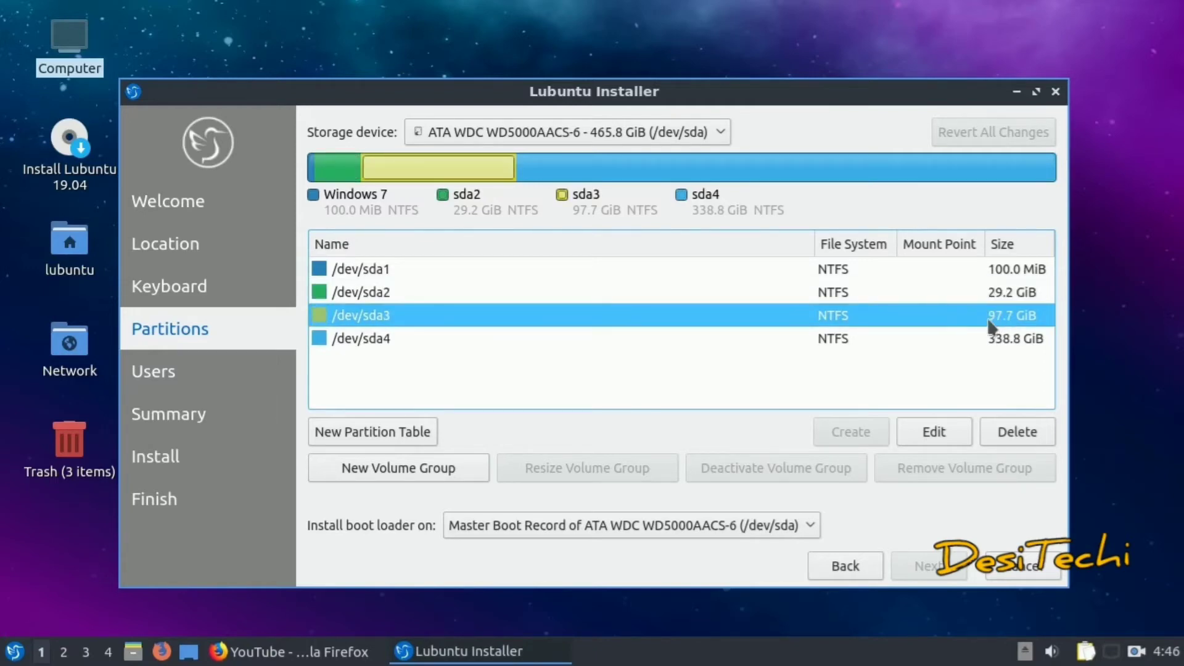
double_click(73, 42)
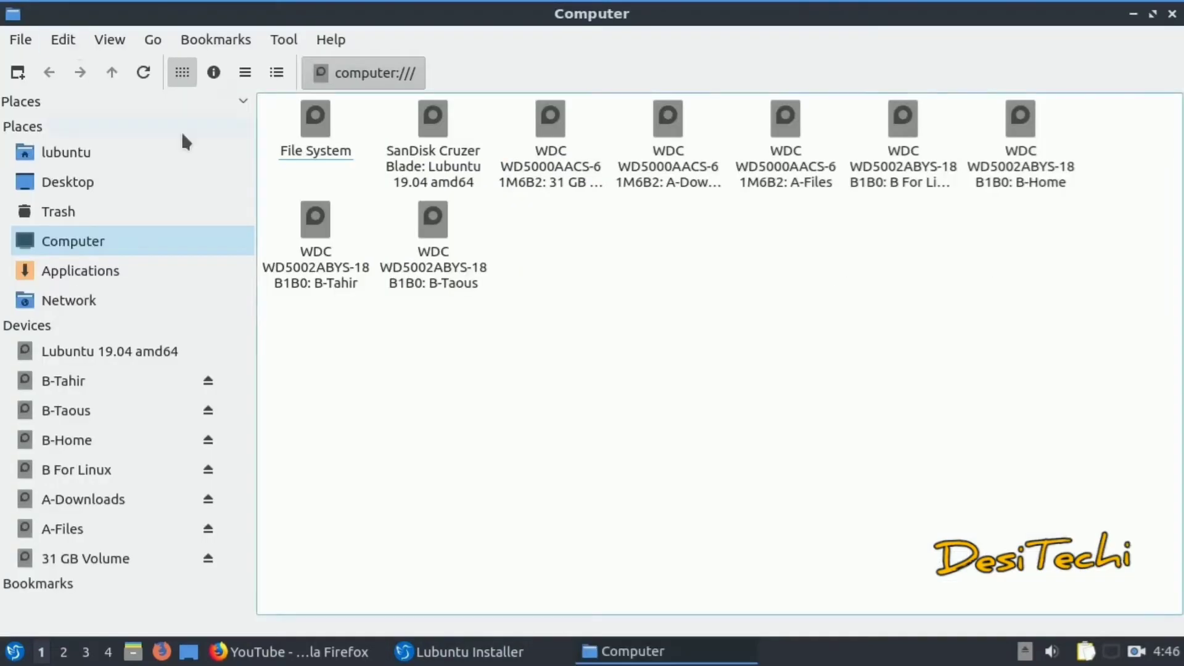
Open the 31 GB Volume drive from the detailed drive list
click(275, 72)
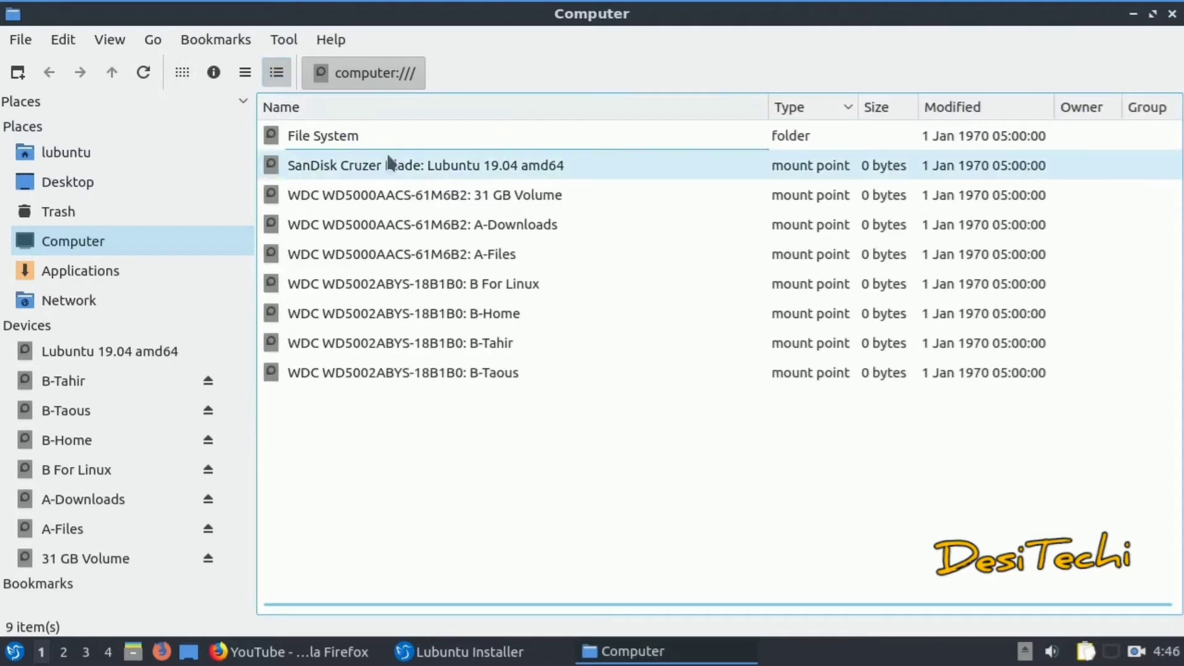
click(495, 258)
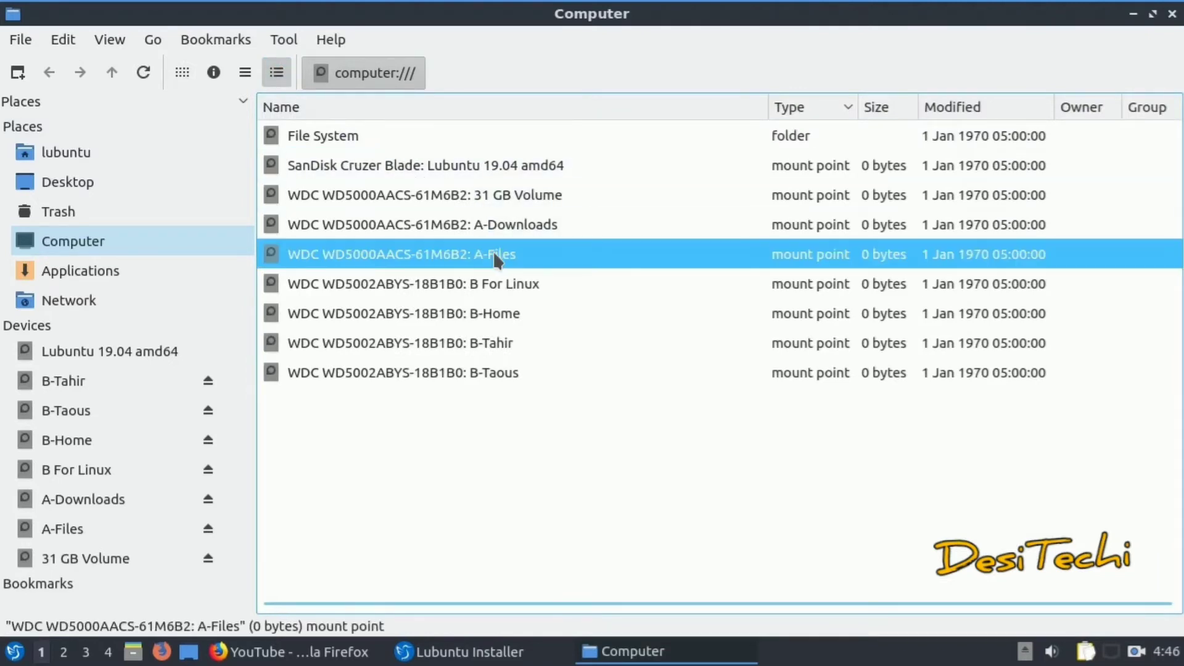
click(523, 227)
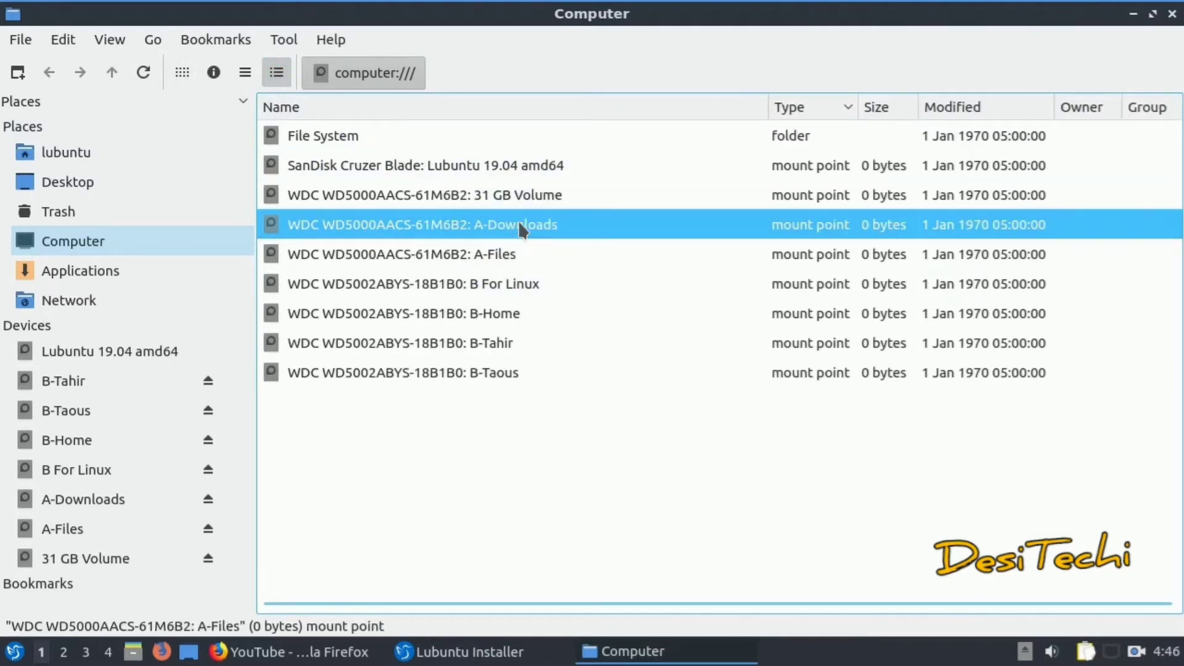
double_click(540, 195)
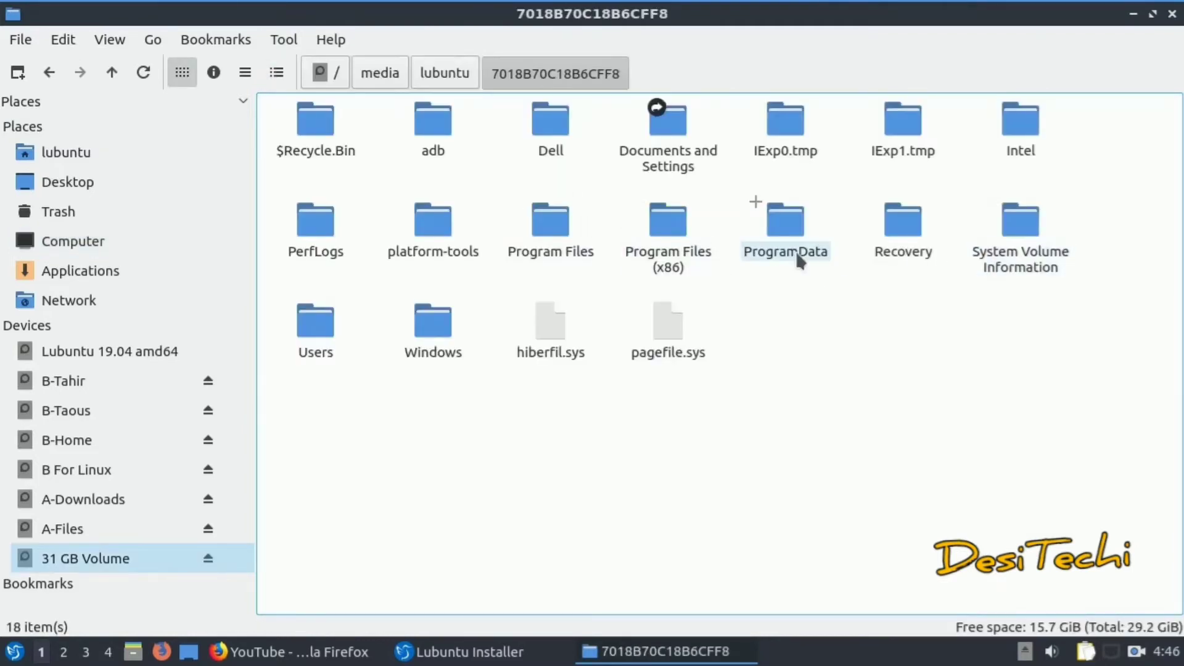
click(48, 72)
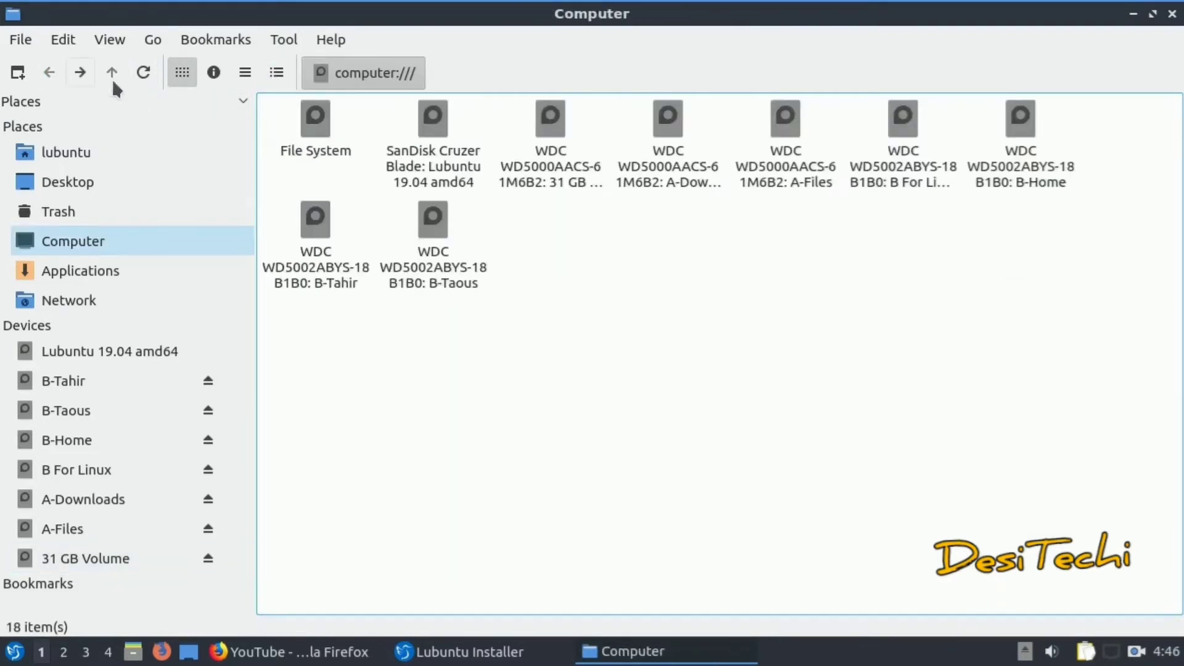
Inspect the A-Downloads and A-Files drive contents, then close the file manager
click(276, 72)
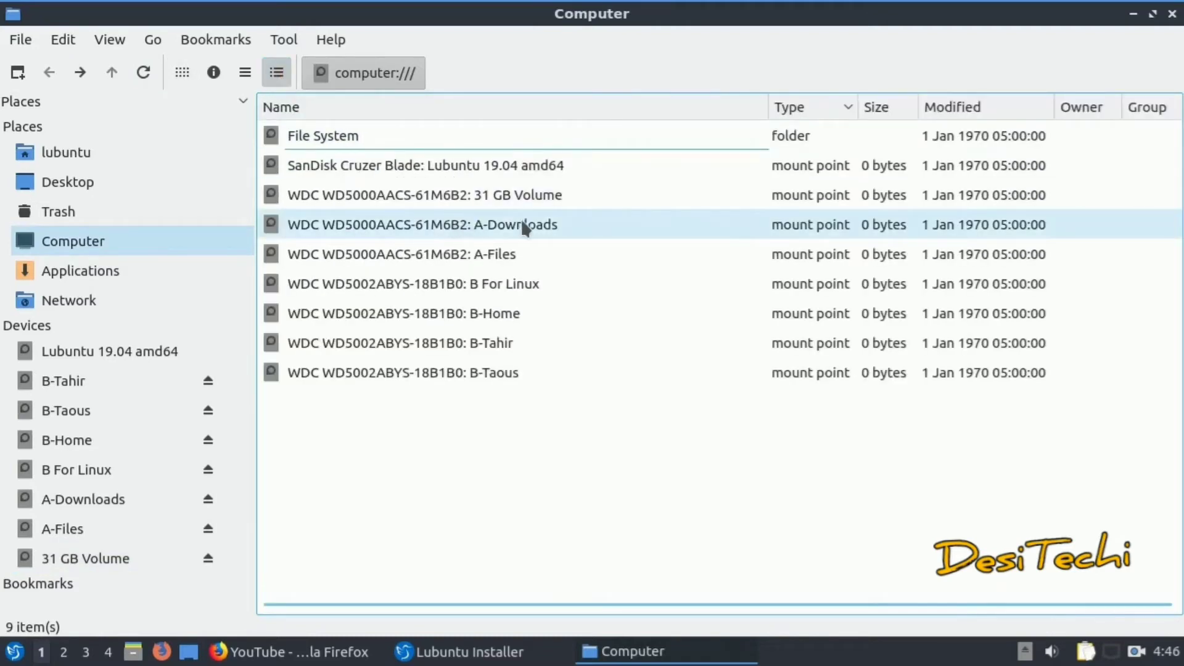
double_click(520, 225)
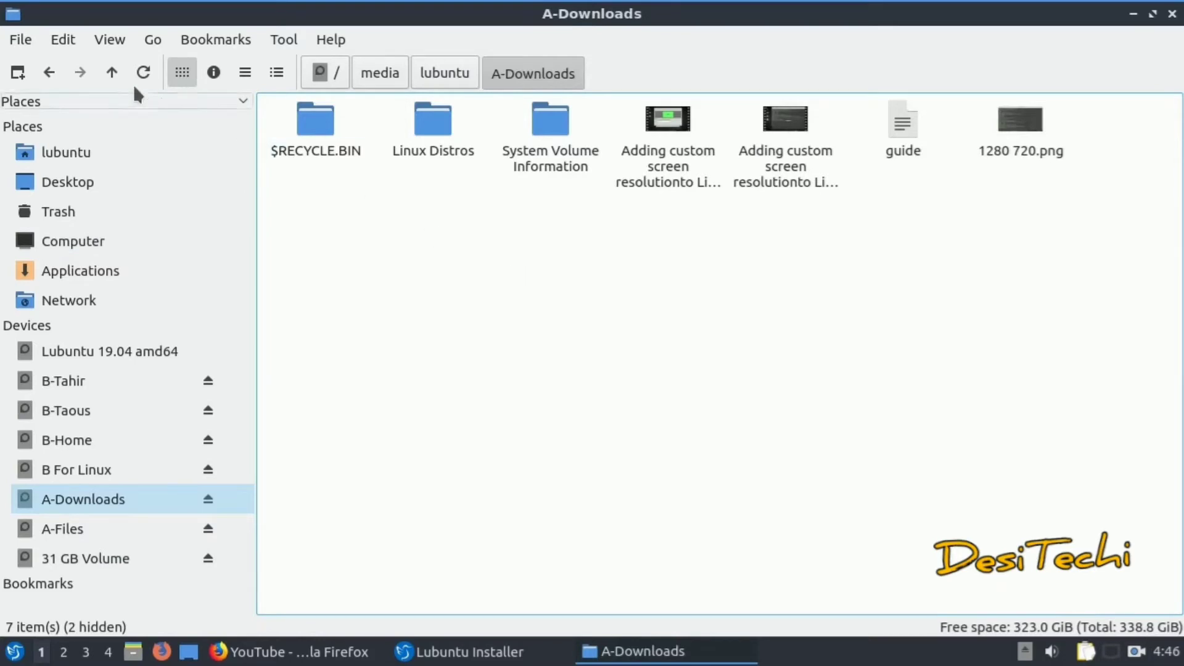
click(49, 72)
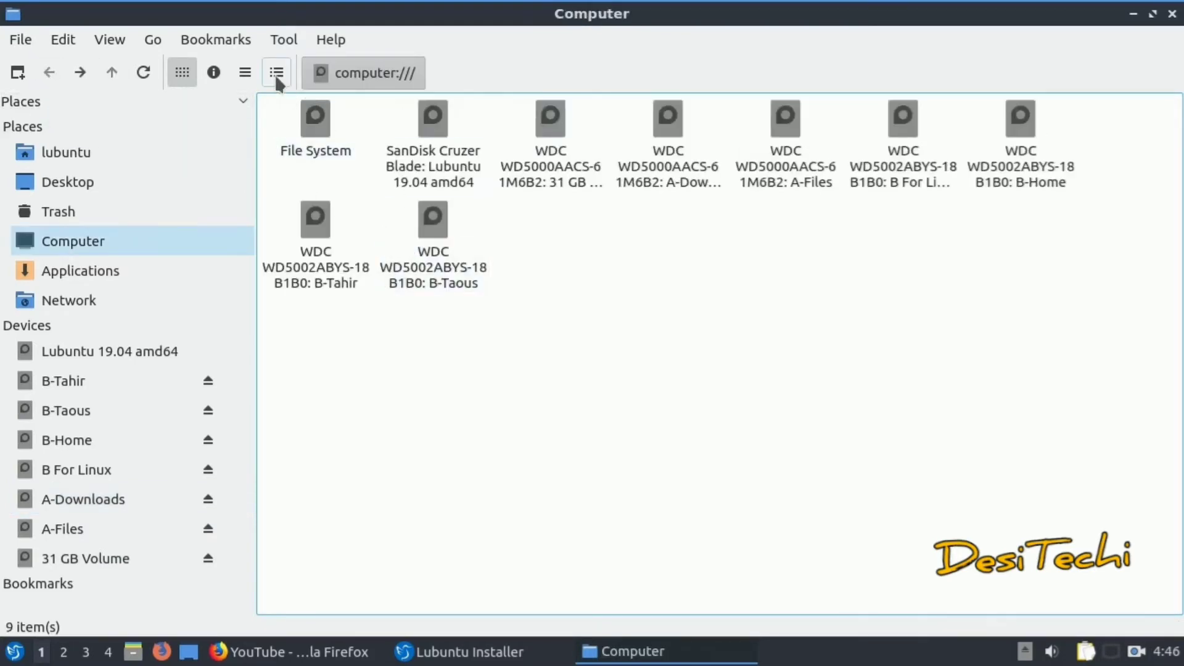
click(276, 72)
double_click(490, 256)
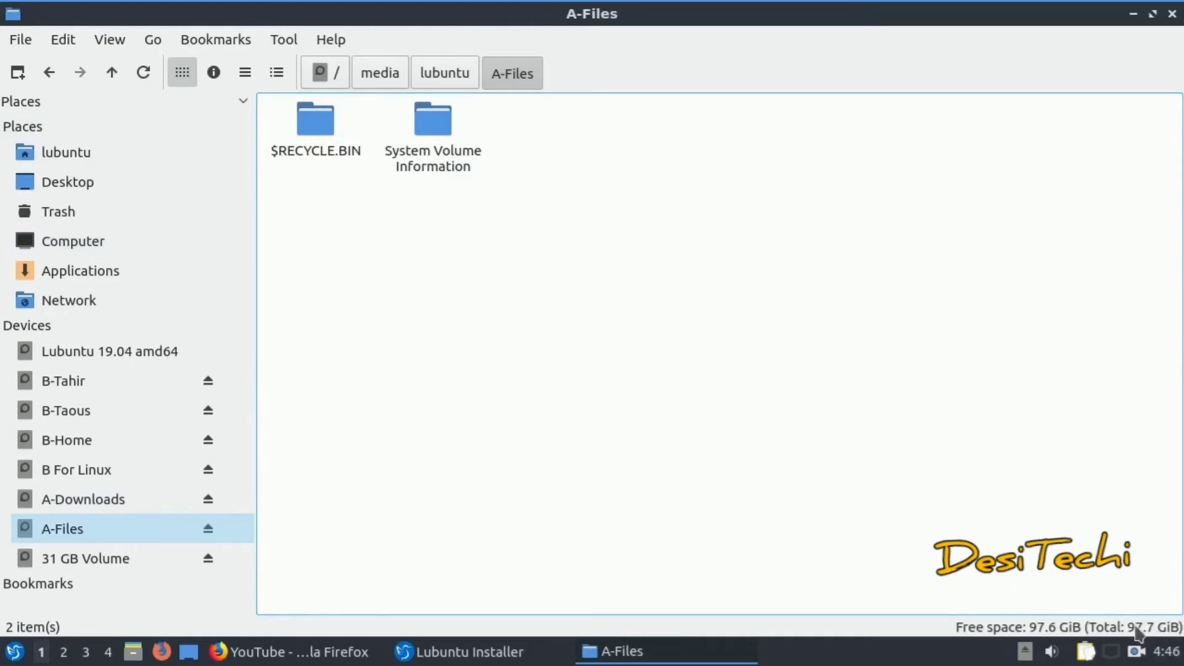
click(1172, 13)
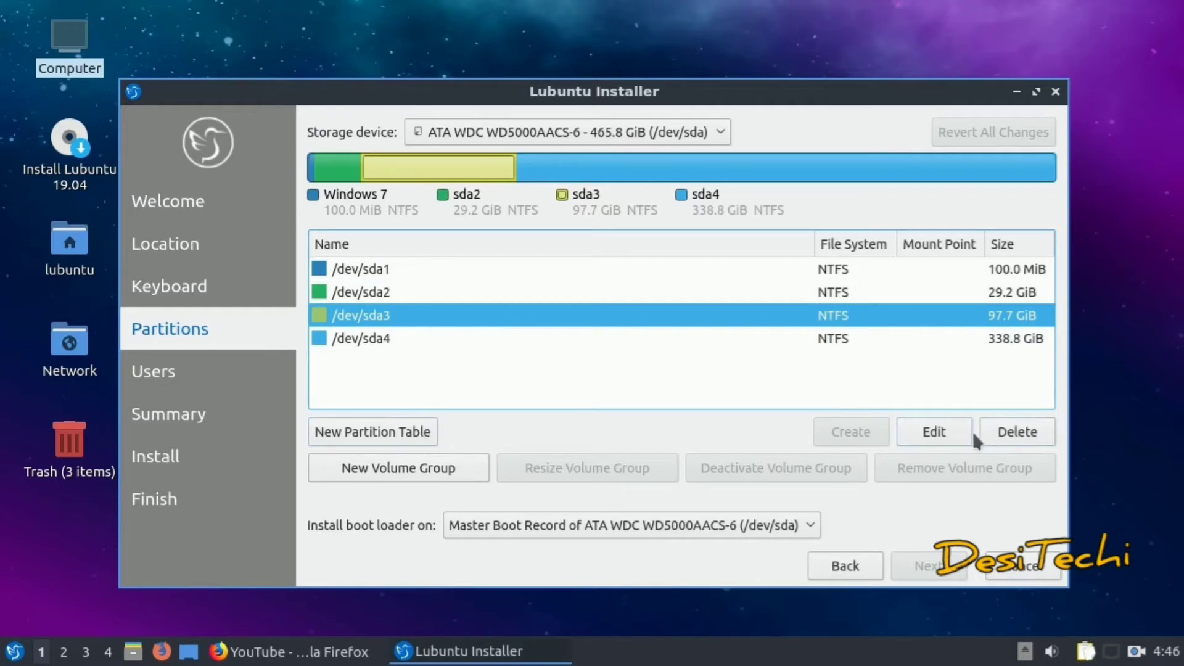
Format the 97.7 GiB /dev/sda3 partition as ext4 with mount point /
click(950, 431)
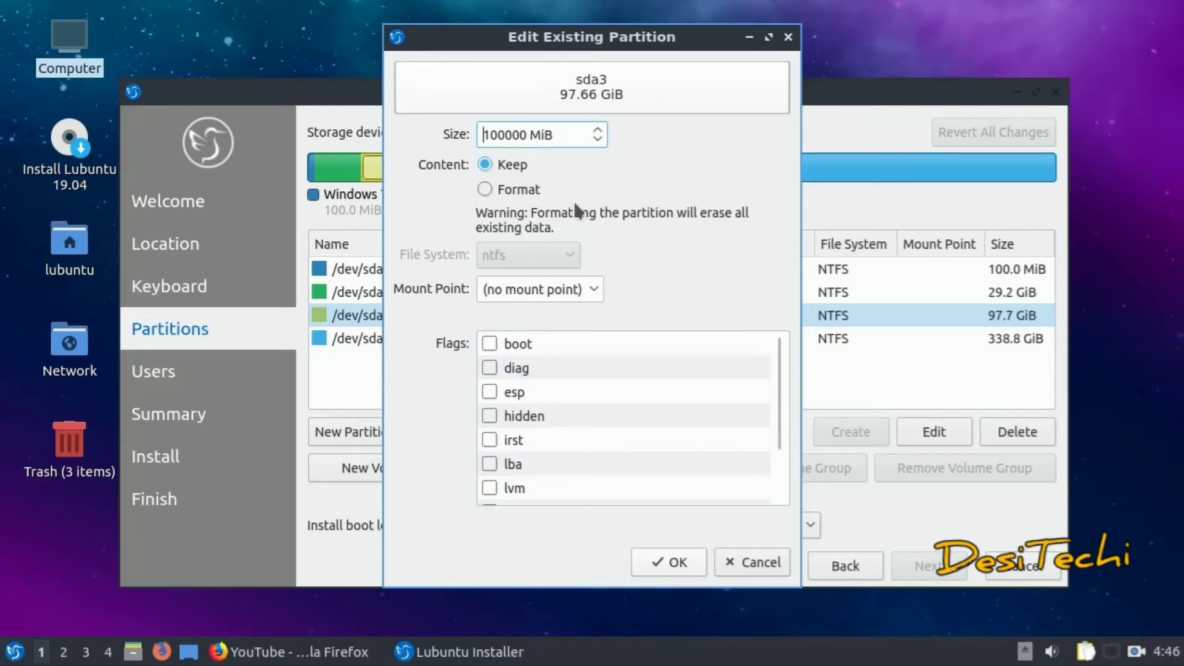
click(487, 190)
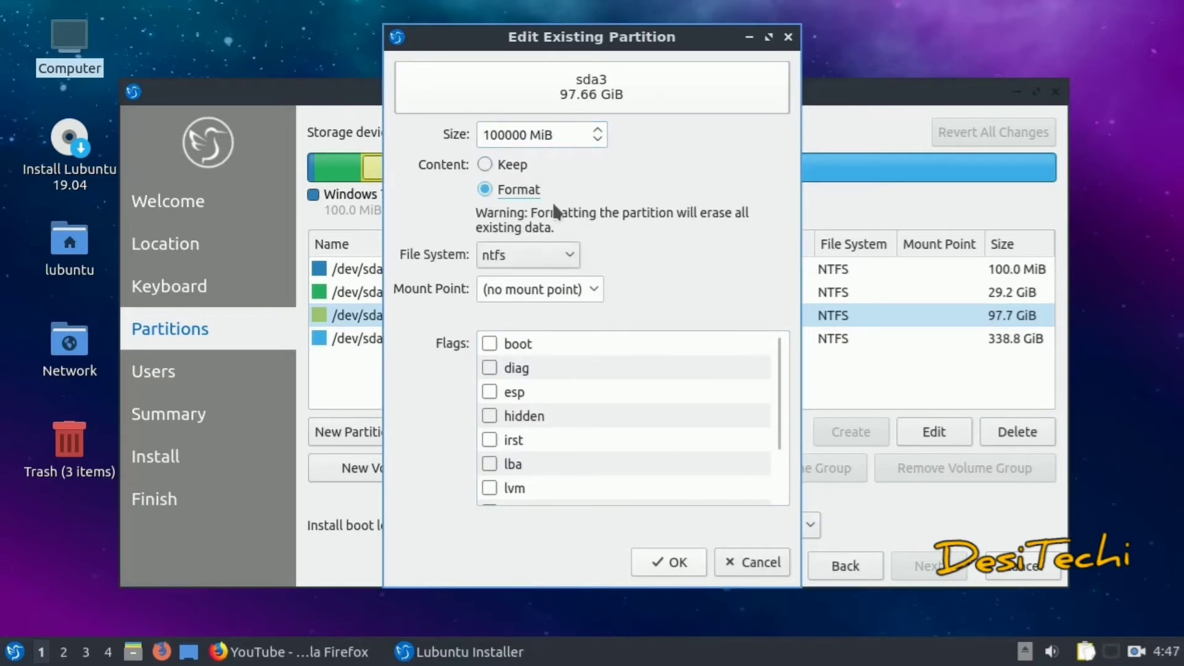
click(562, 248)
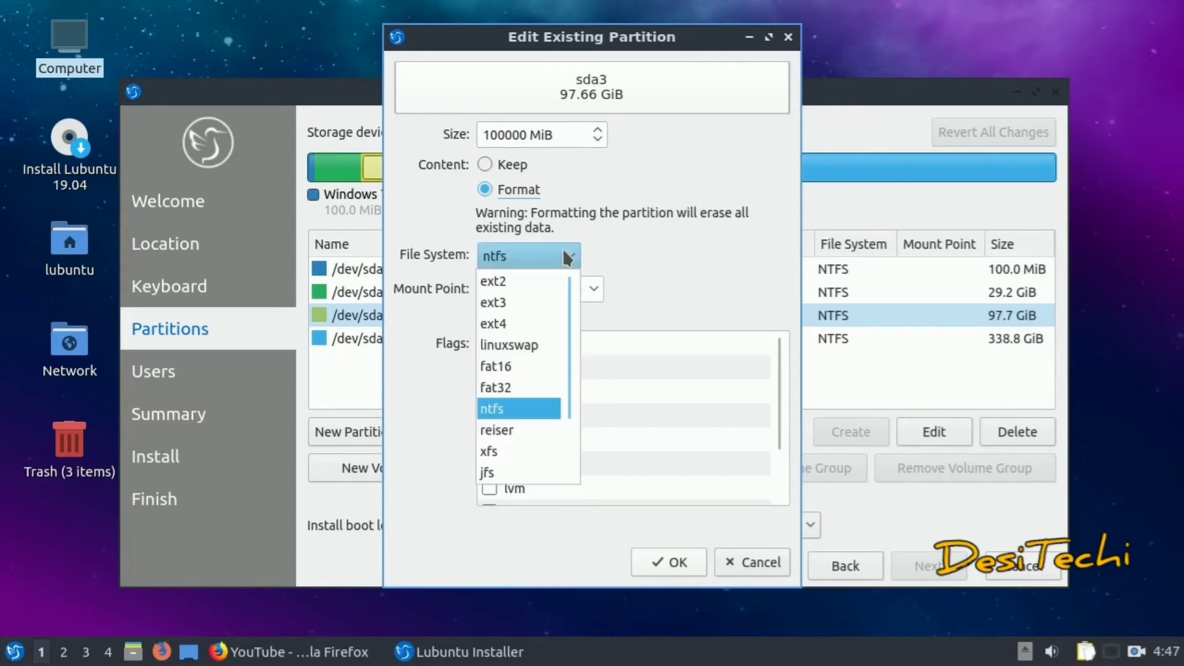
click(541, 323)
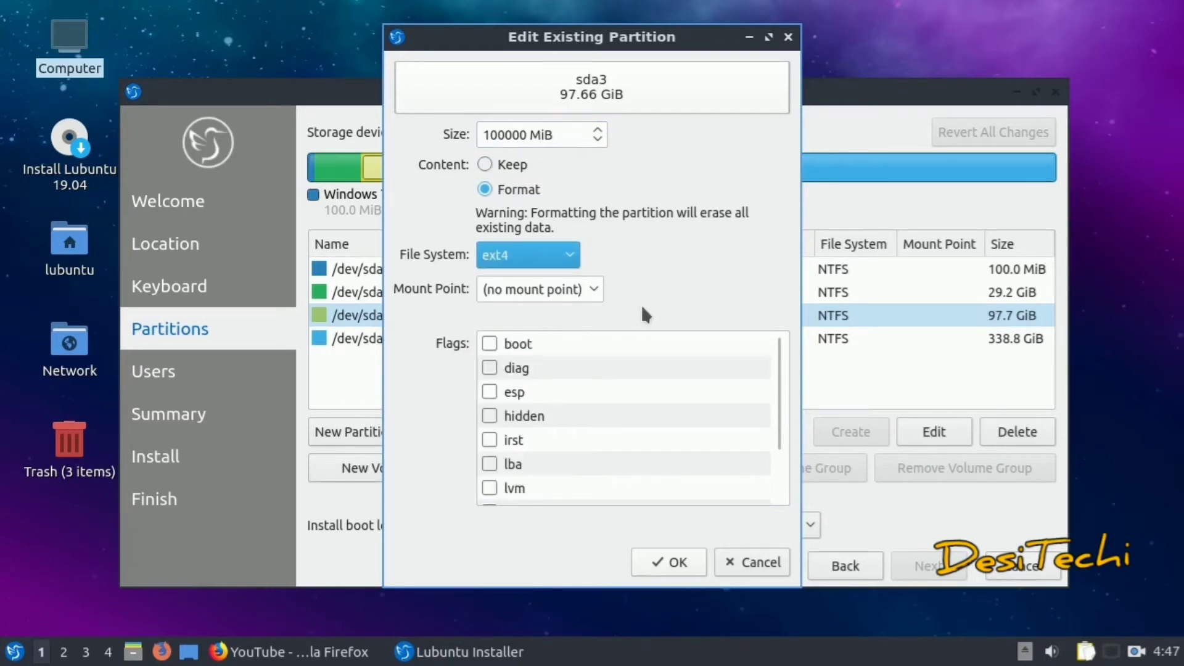
click(593, 288)
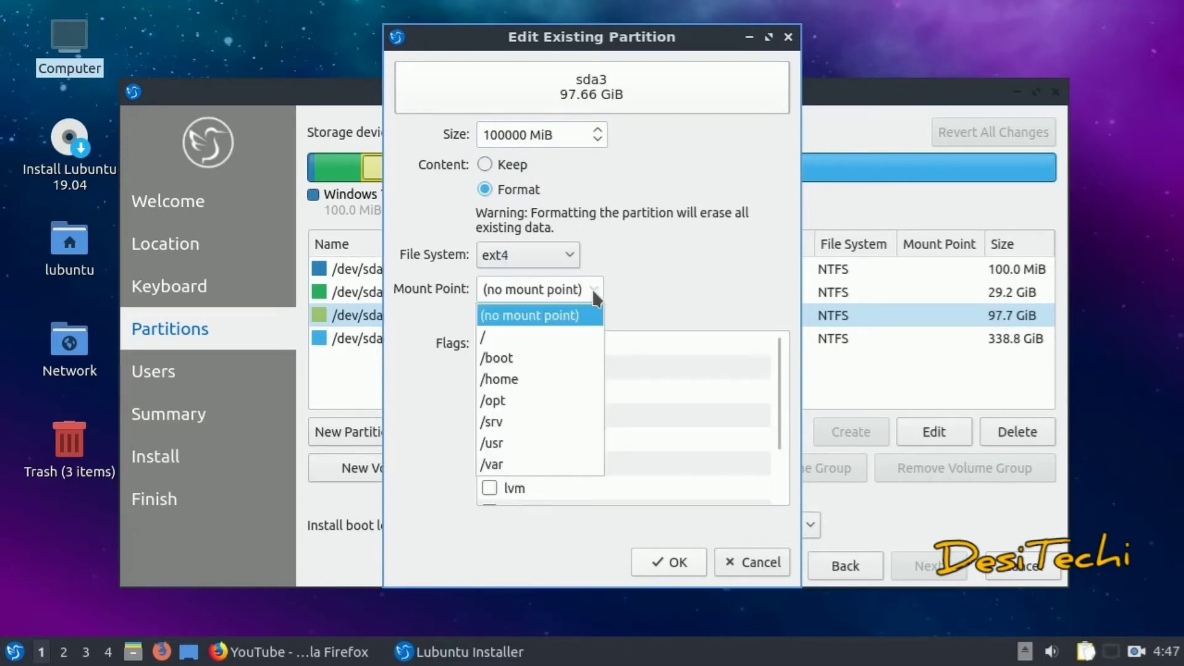
click(573, 336)
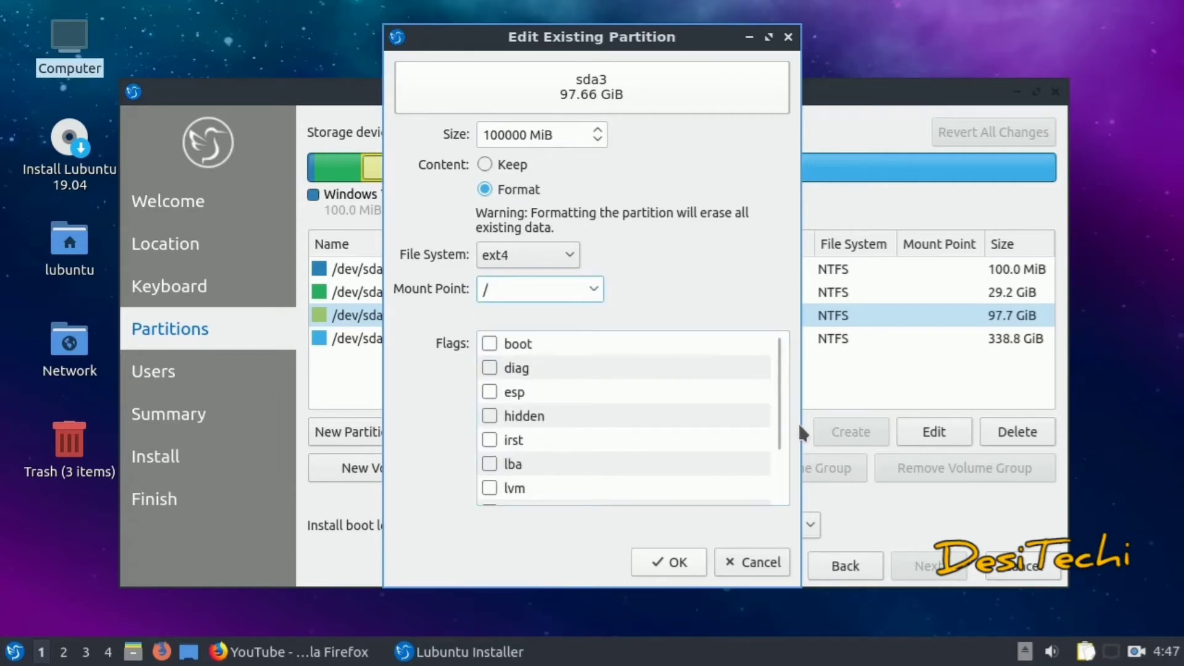
scroll(735, 480, down, 1)
scroll(733, 482, up, 1)
click(675, 561)
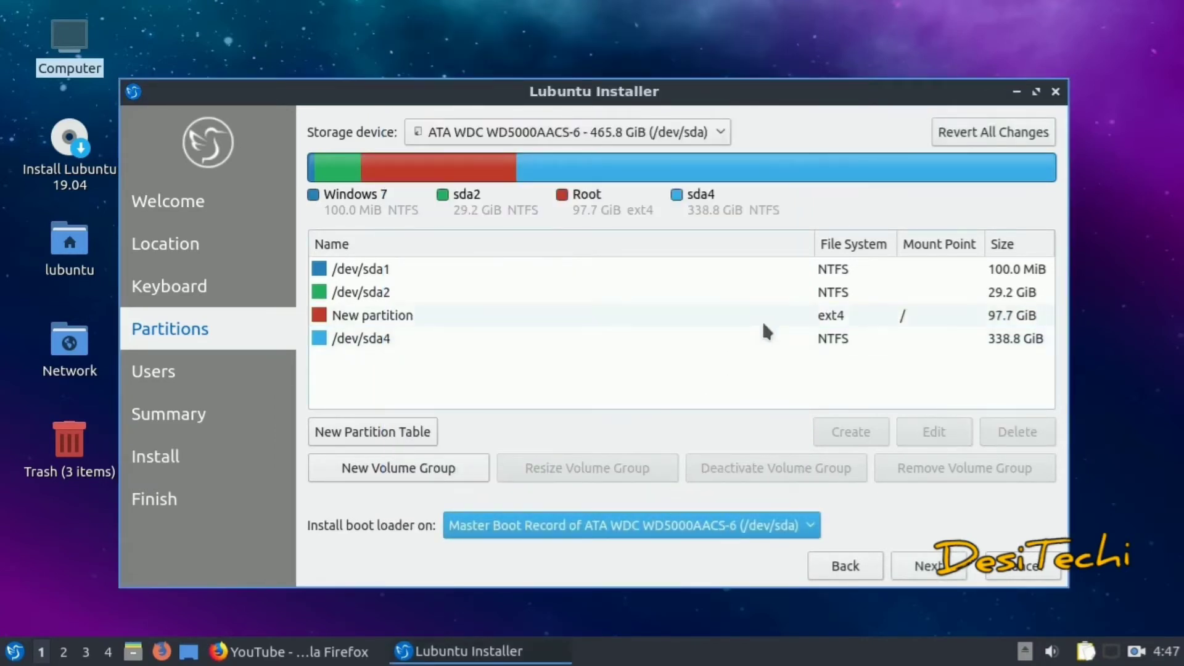
click(762, 321)
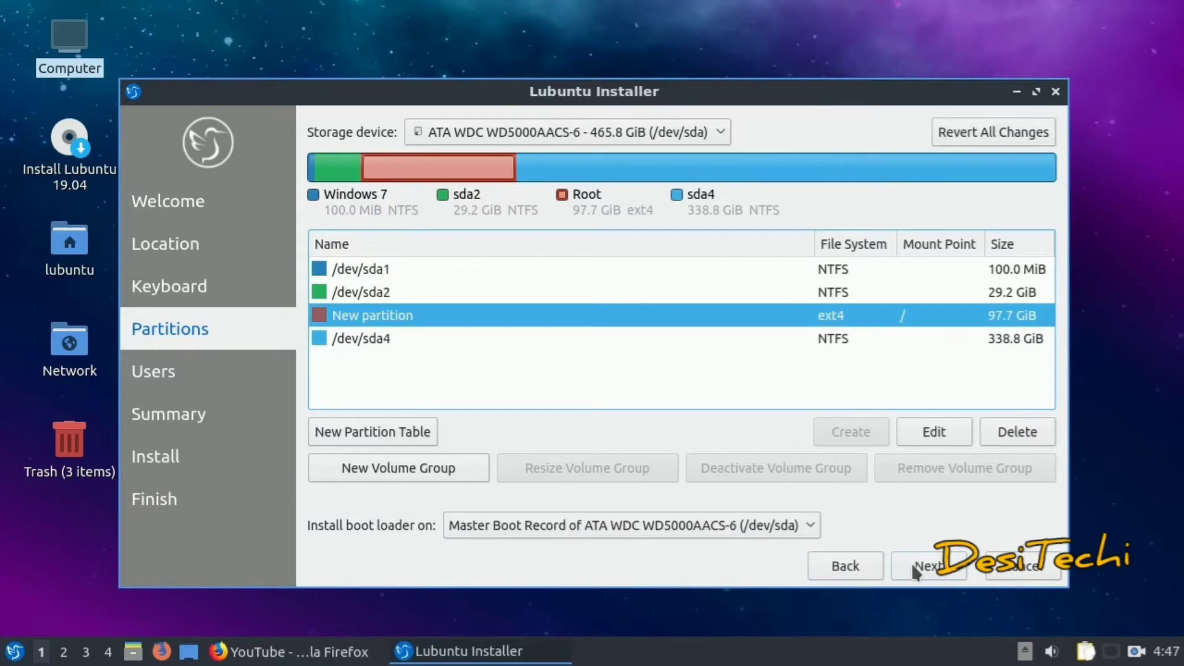
click(912, 563)
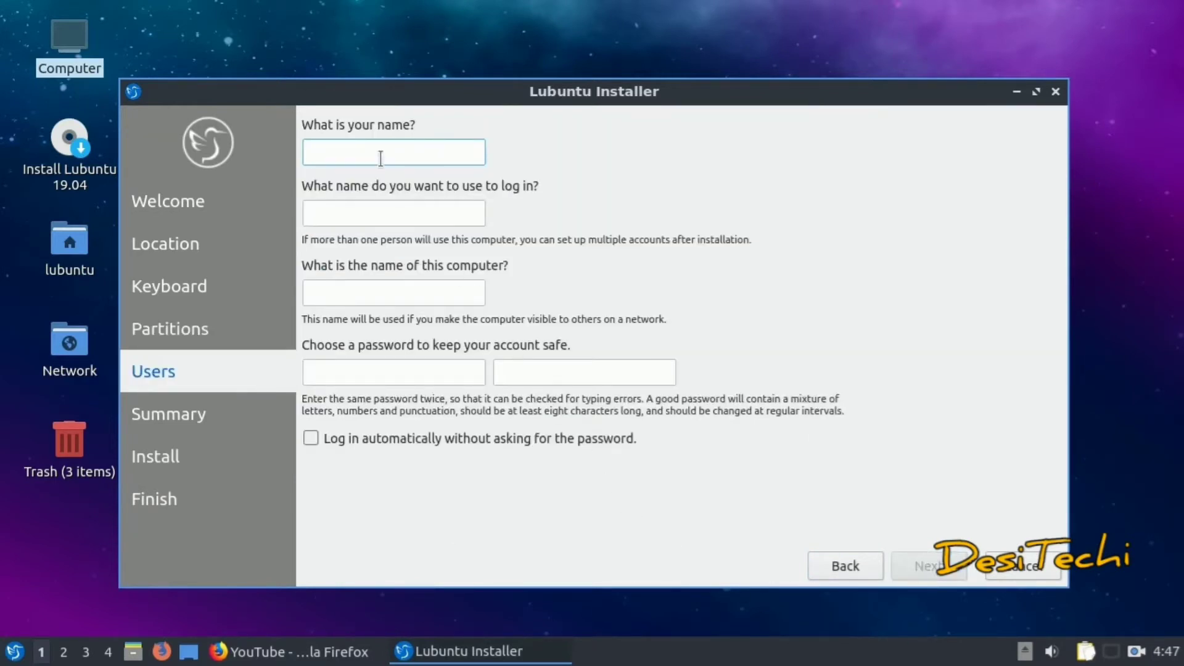
Enter the user's name and enable 'Log in automatically'
text(Desit)
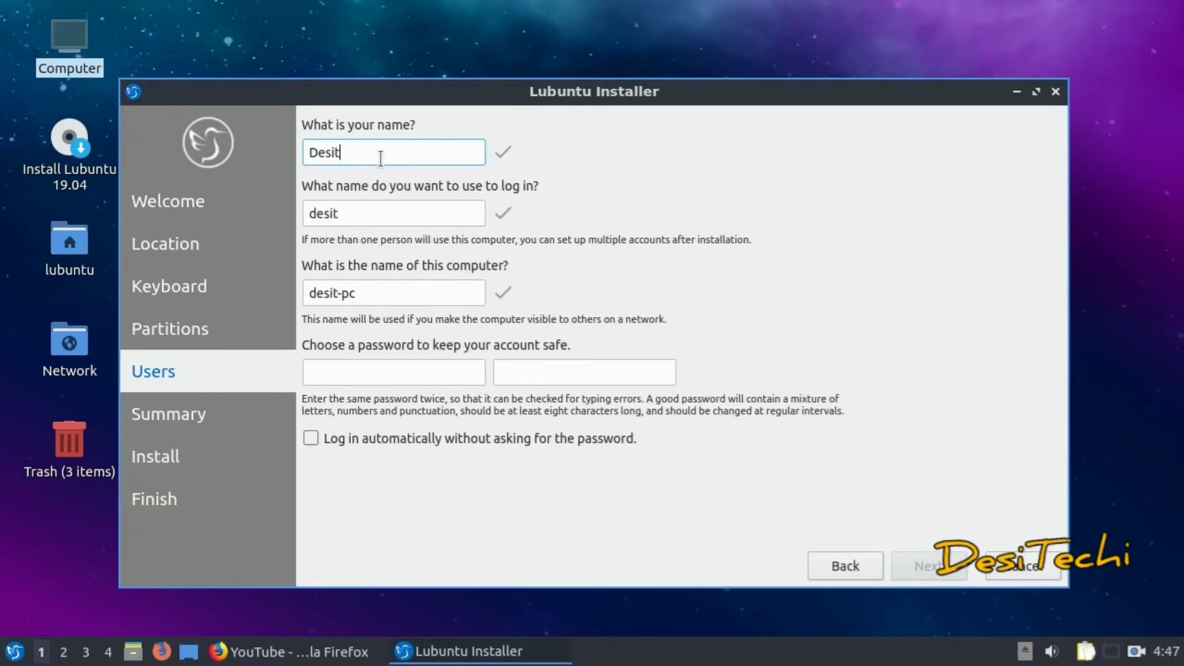
key(BackSpace)
text(Techi)
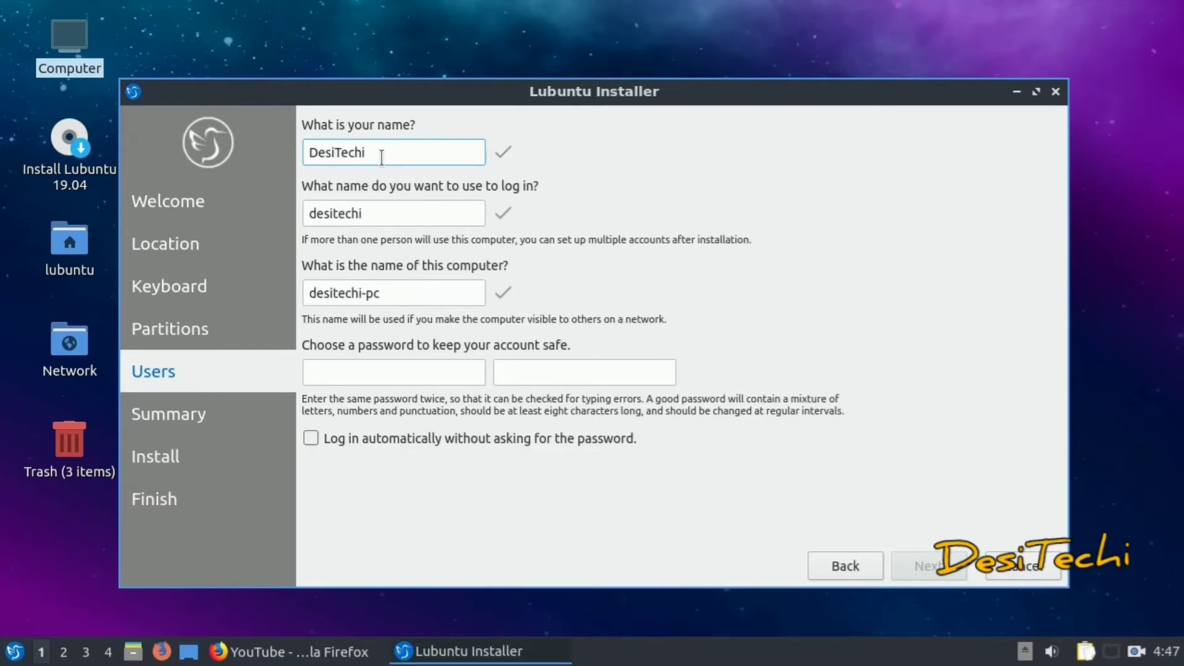
click(310, 436)
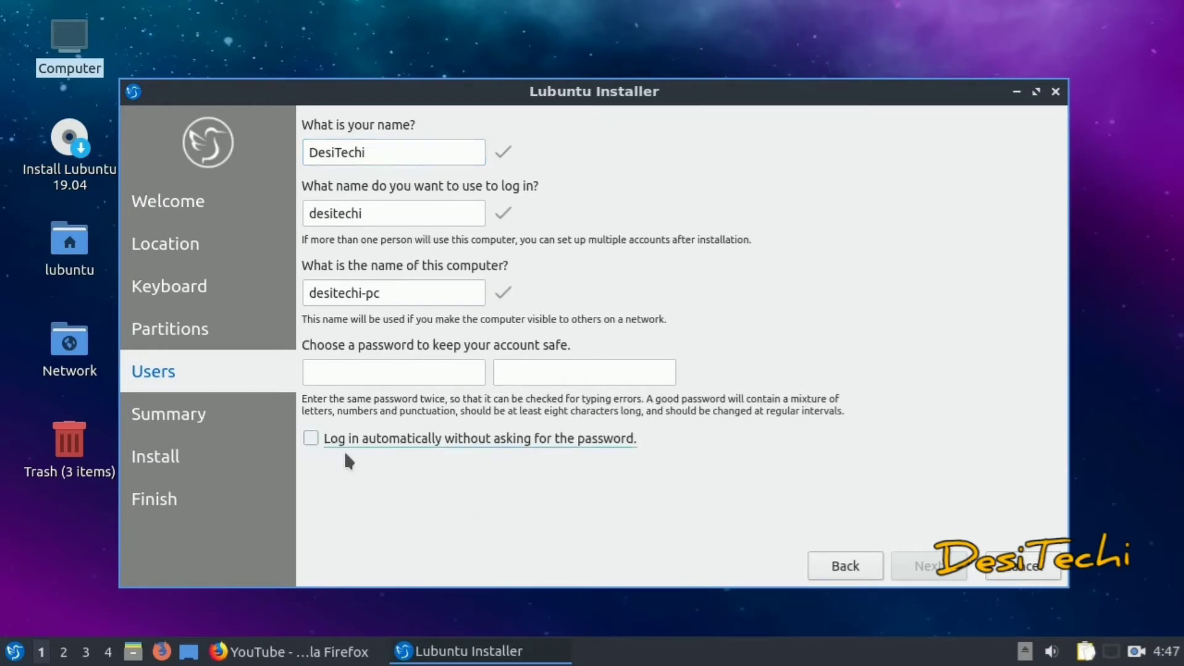
click(369, 436)
Enter the account password twice and continue to the Summary page
click(462, 375)
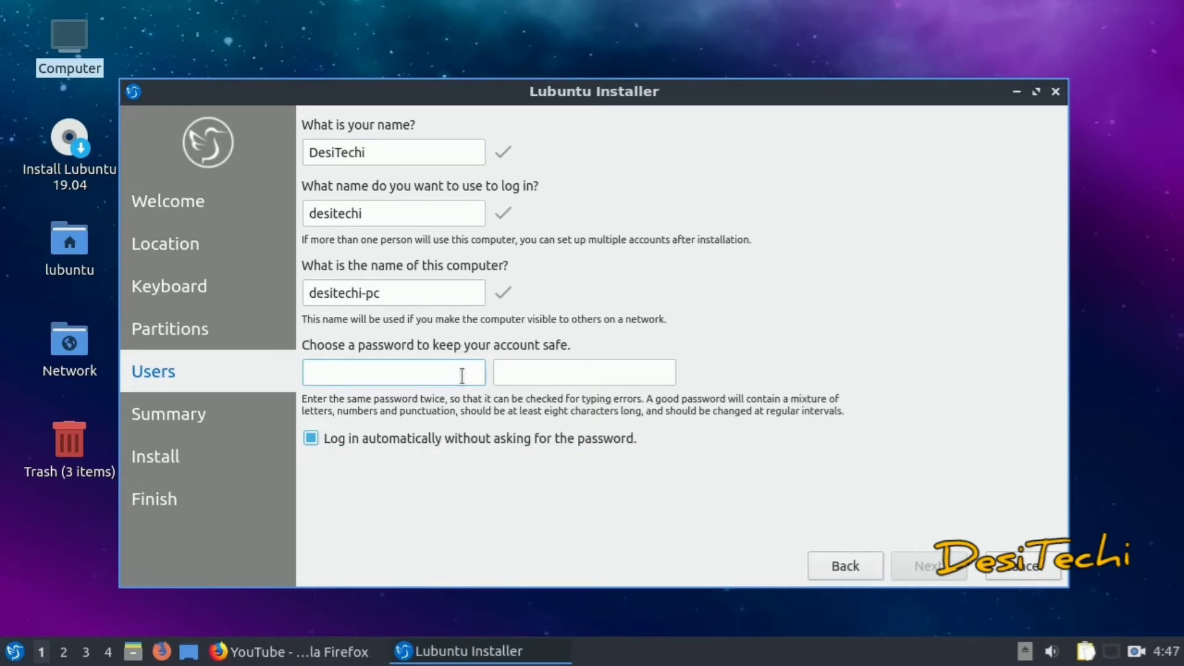
text(12345)
key(Tab)
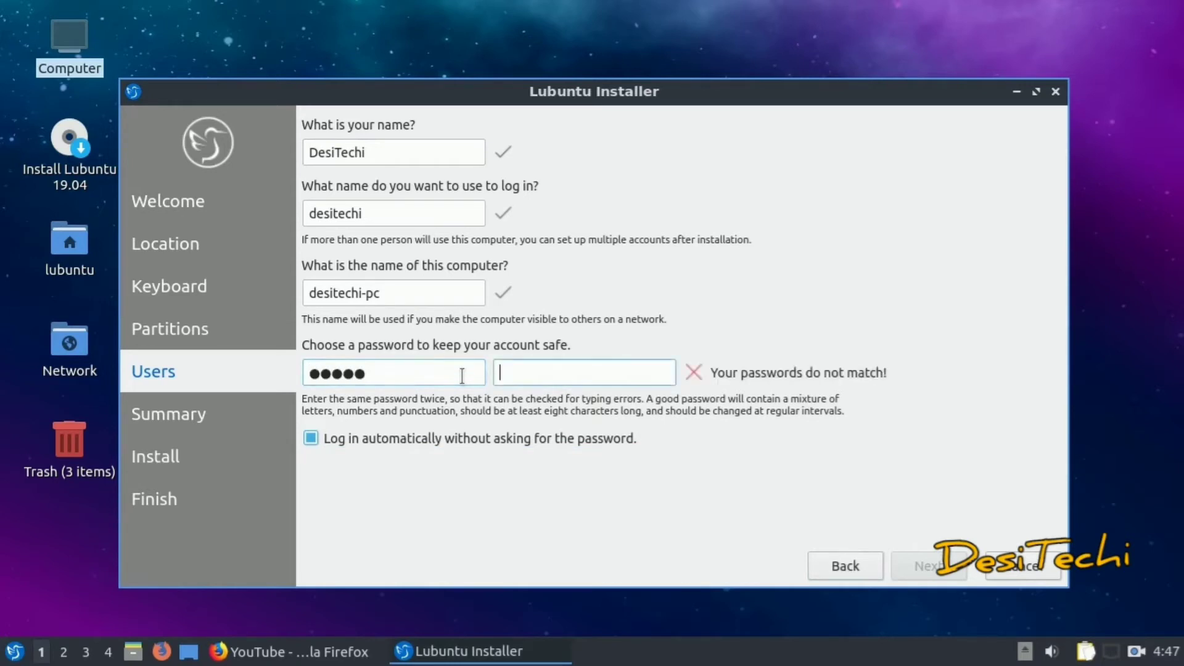
text(12345)
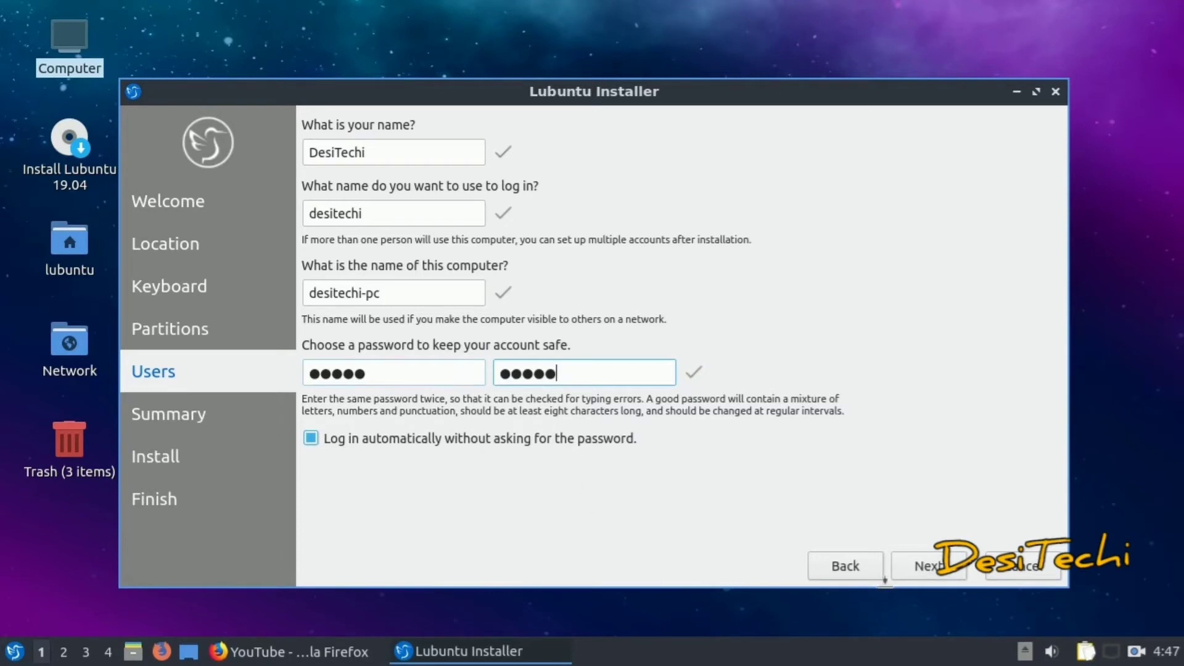
click(908, 571)
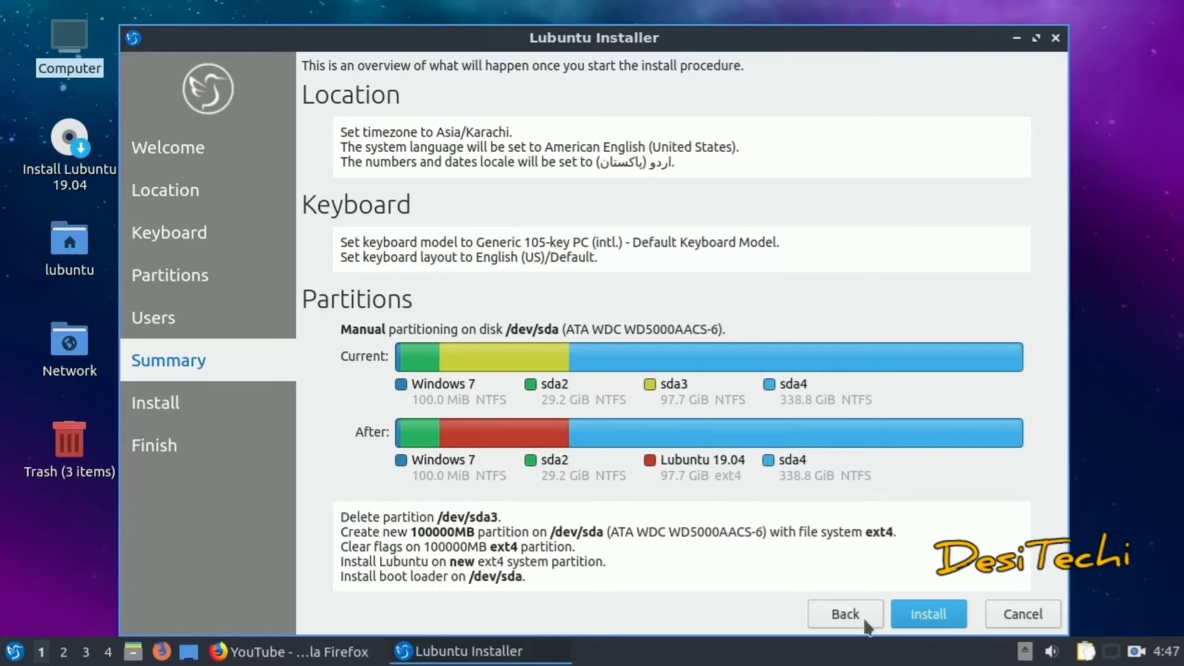
Begin installing Lubuntu 19.04, confirming the irreversible disk changes
click(913, 629)
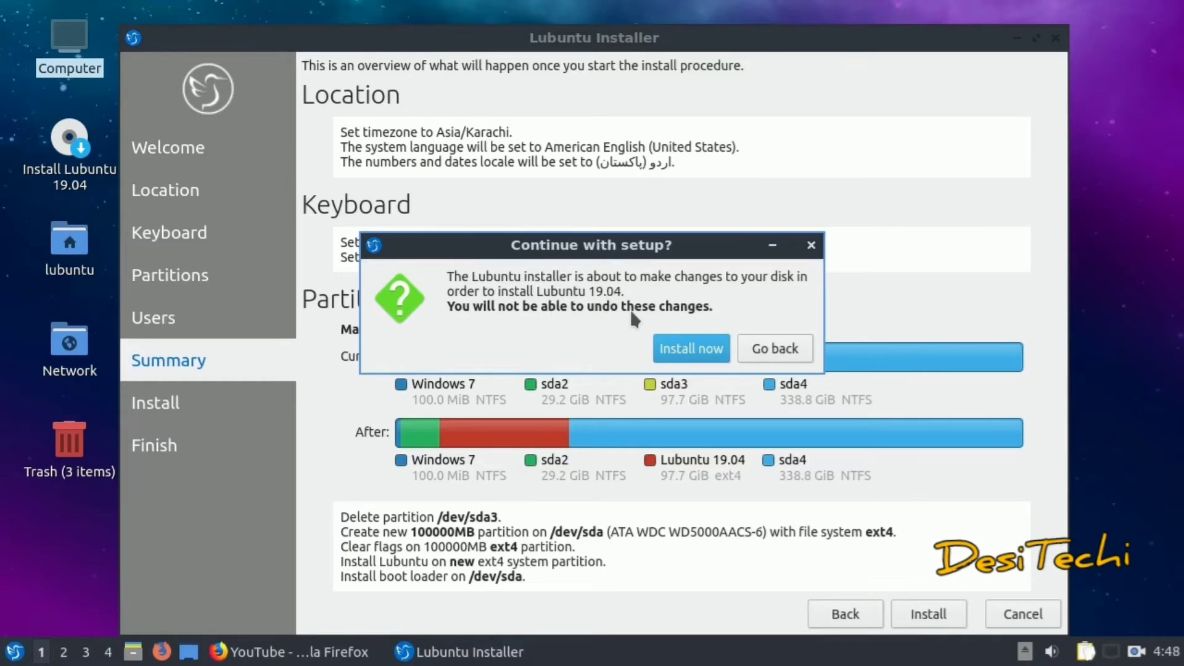
click(658, 359)
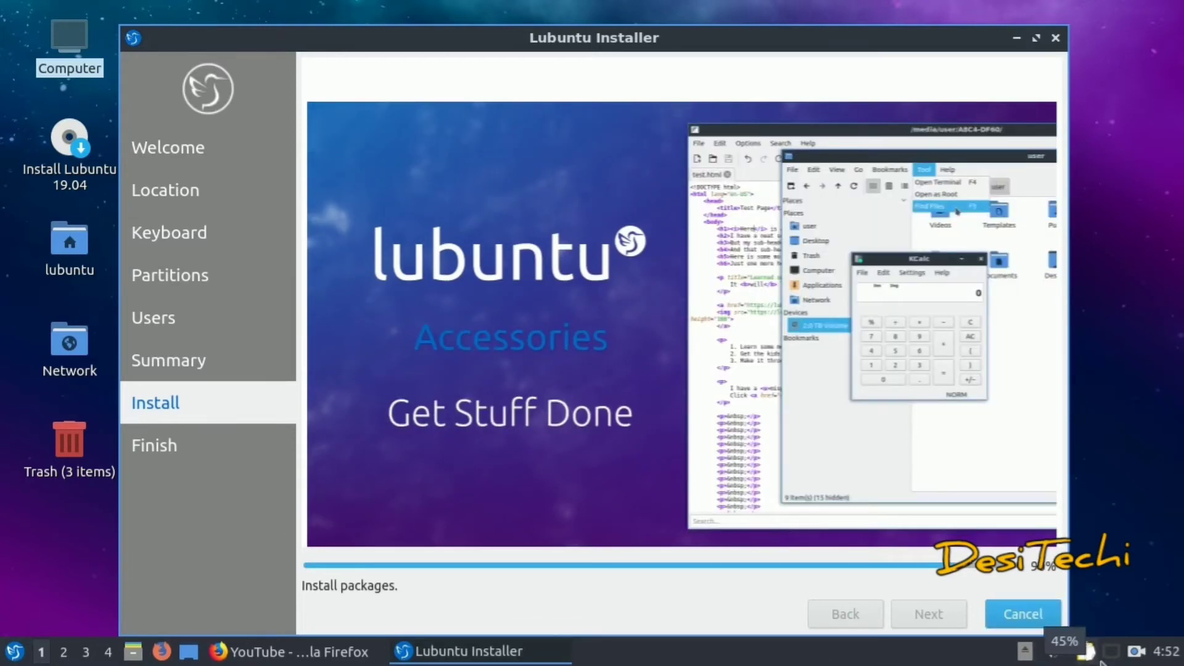
Once packages are installing, show the SimpleScreenRecorder window over the installer
click(1136, 651)
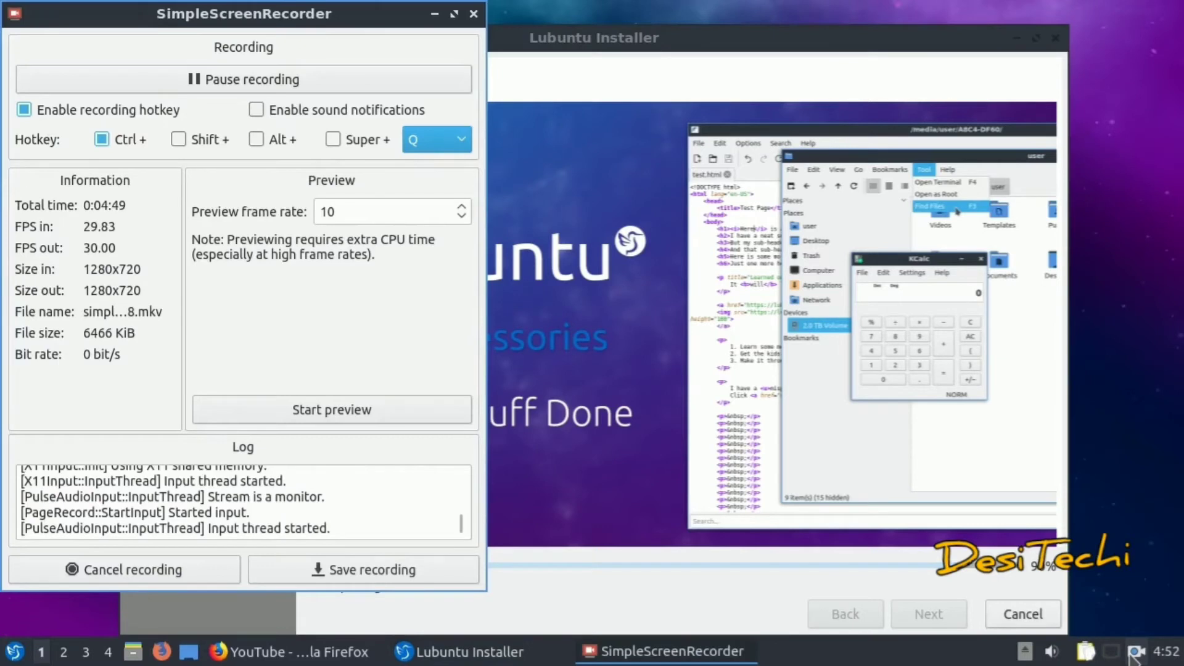
Hide the SimpleScreenRecorder window so the installer's 'All done.' page shows
click(1133, 654)
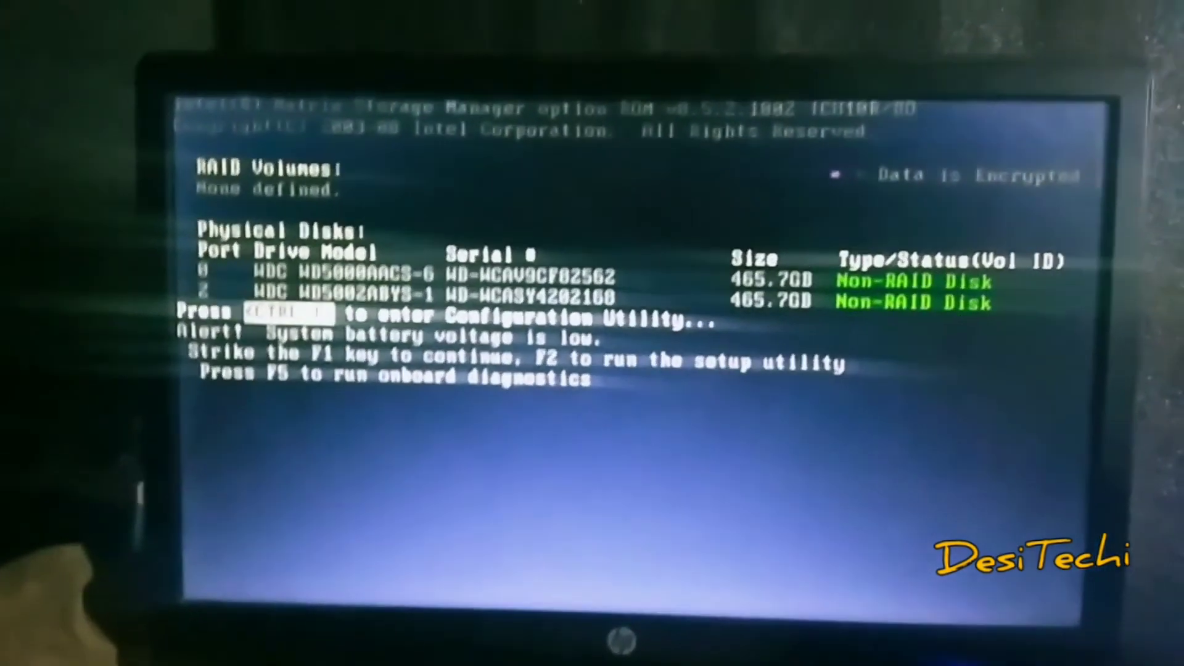
Press F1 at the HP firmware prompt to continue booting after the restart
key(F1)
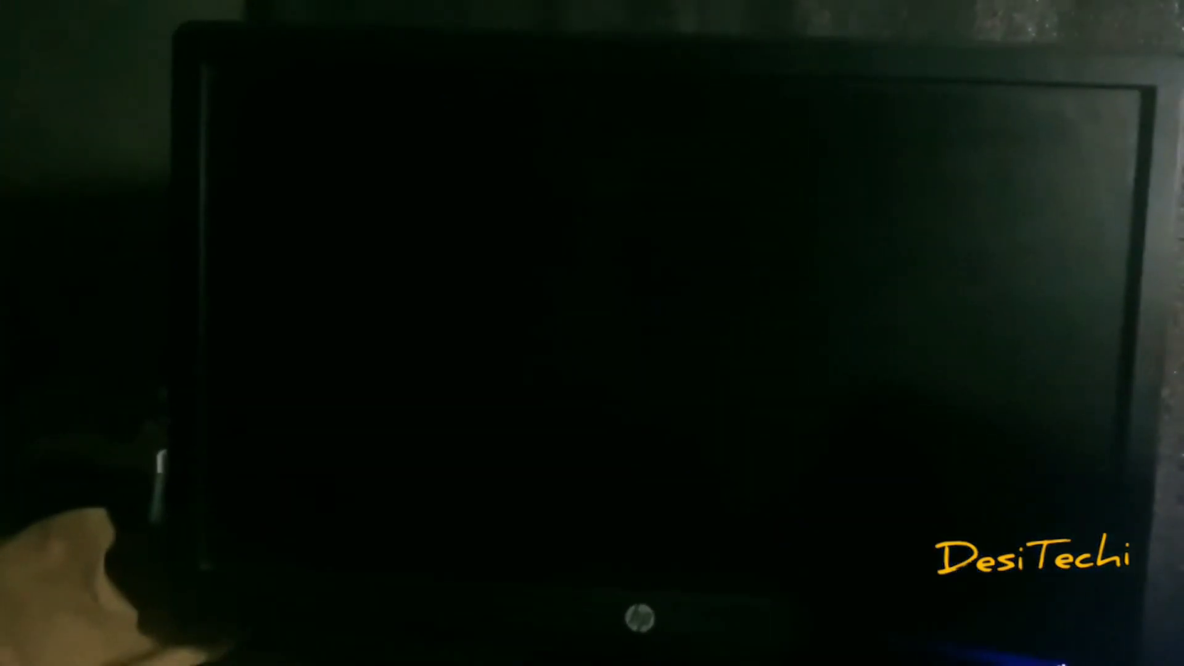